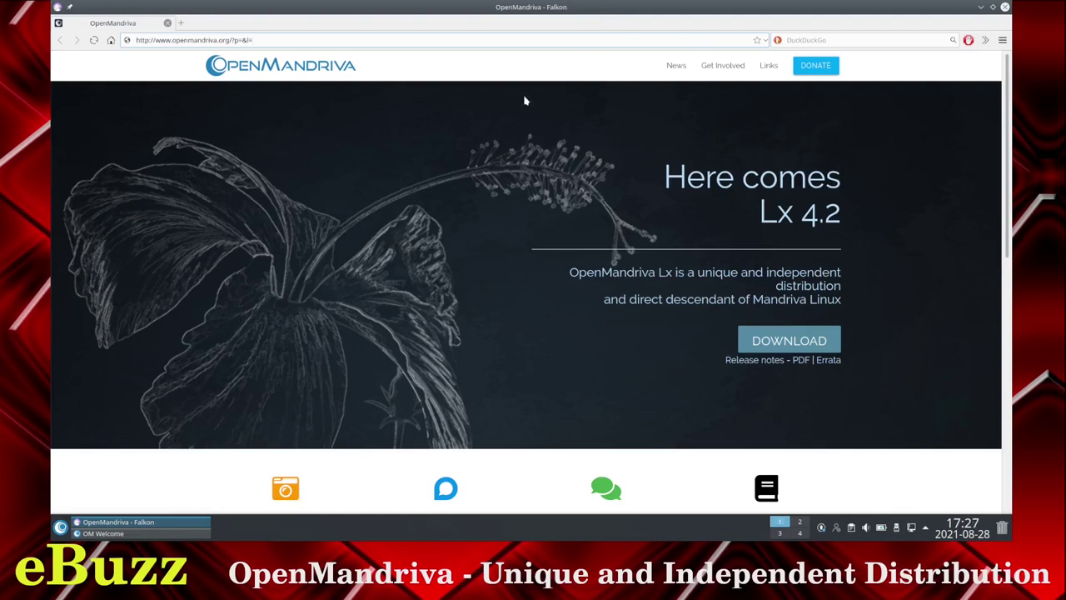
With the OpenMandriva 'Here comes Lx 4.2' home page loaded, open Falkon's main menu.
left_click(1002, 40)
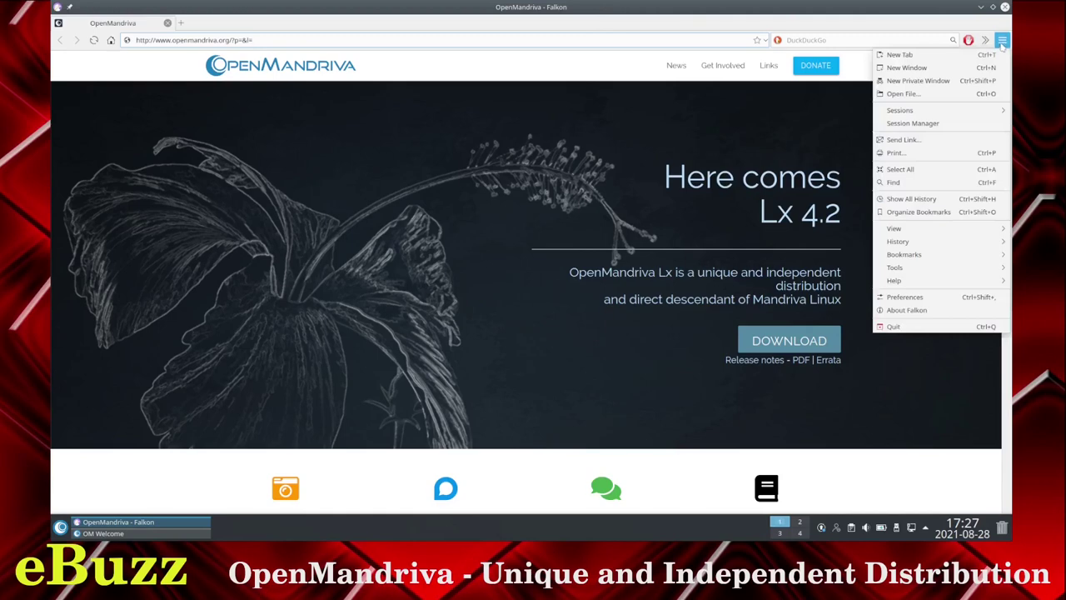
In Falkon Preferences, glance at the Tabs and Browsing pages, then return to Appearance.
left_click(904, 298)
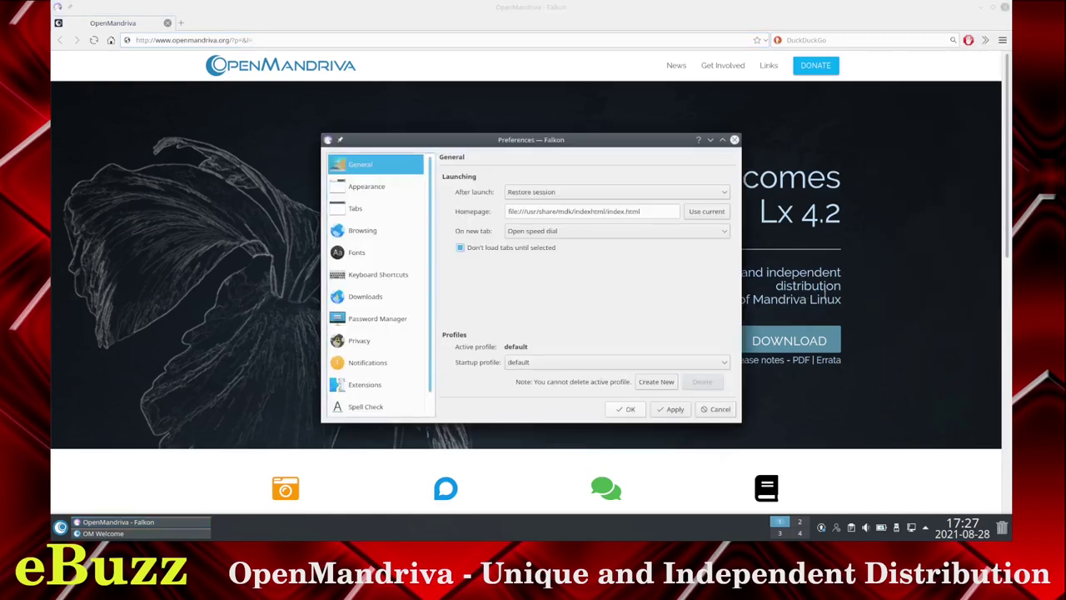
left_click(359, 187)
left_click(353, 208)
left_click(362, 229)
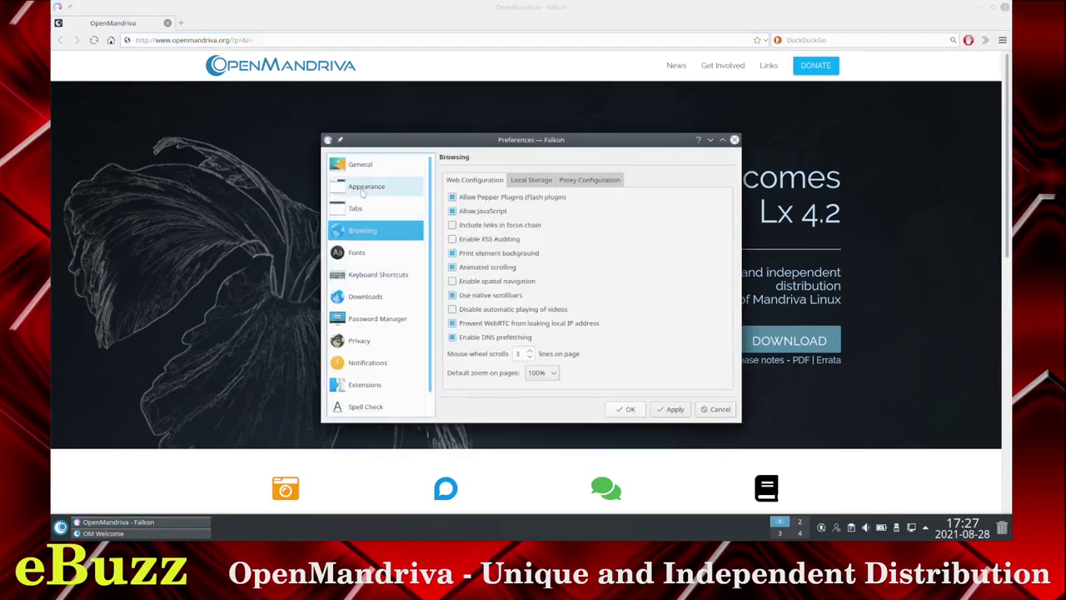
left_click(366, 186)
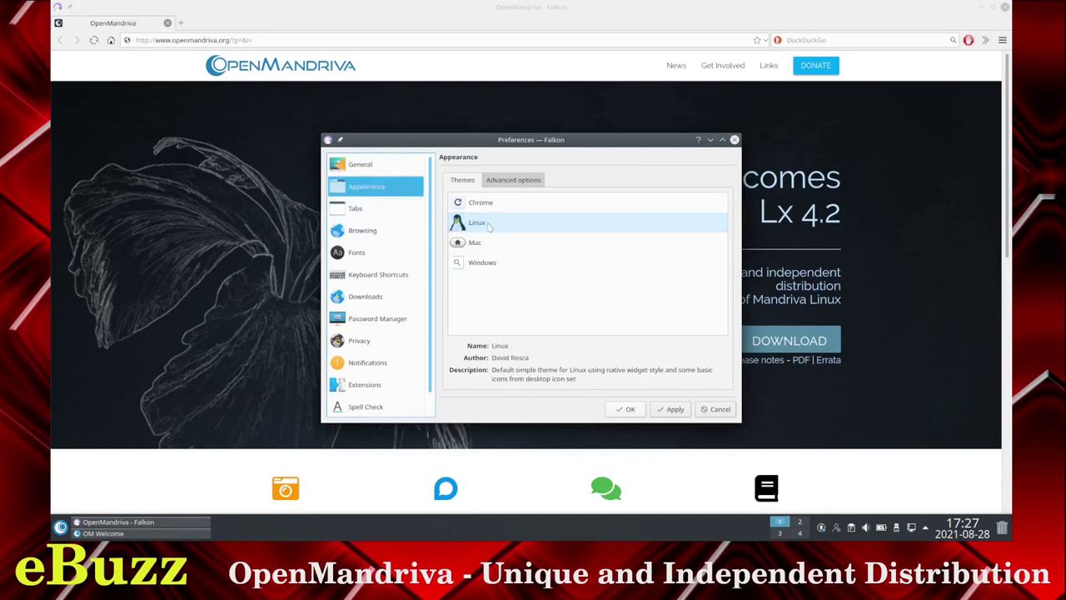
Apply the Chrome, Mac and Windows themes in turn, then select Linux and close Preferences.
left_click(489, 206)
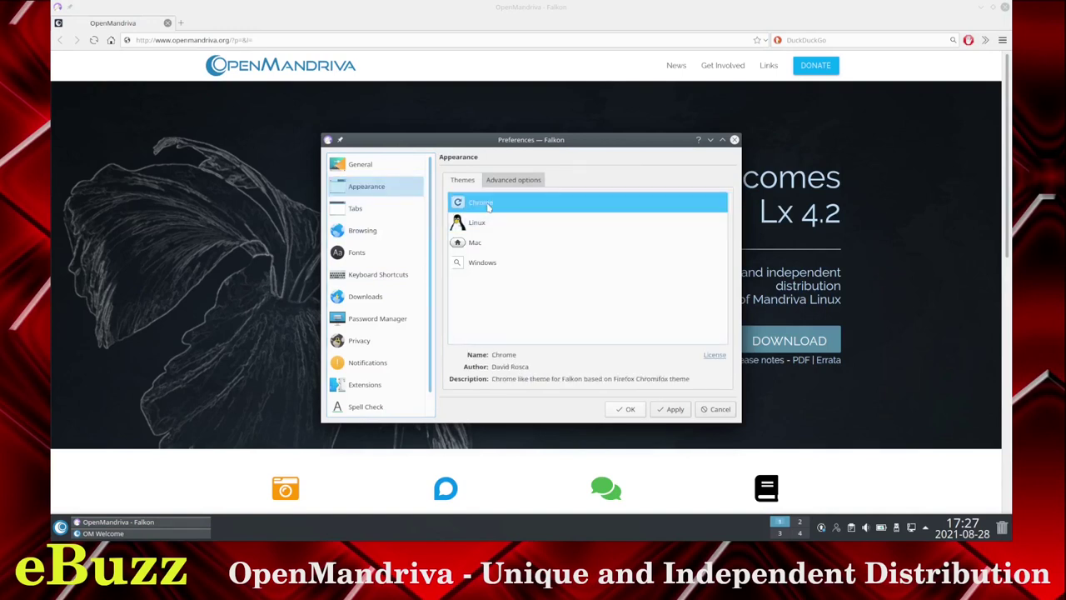
left_click(668, 410)
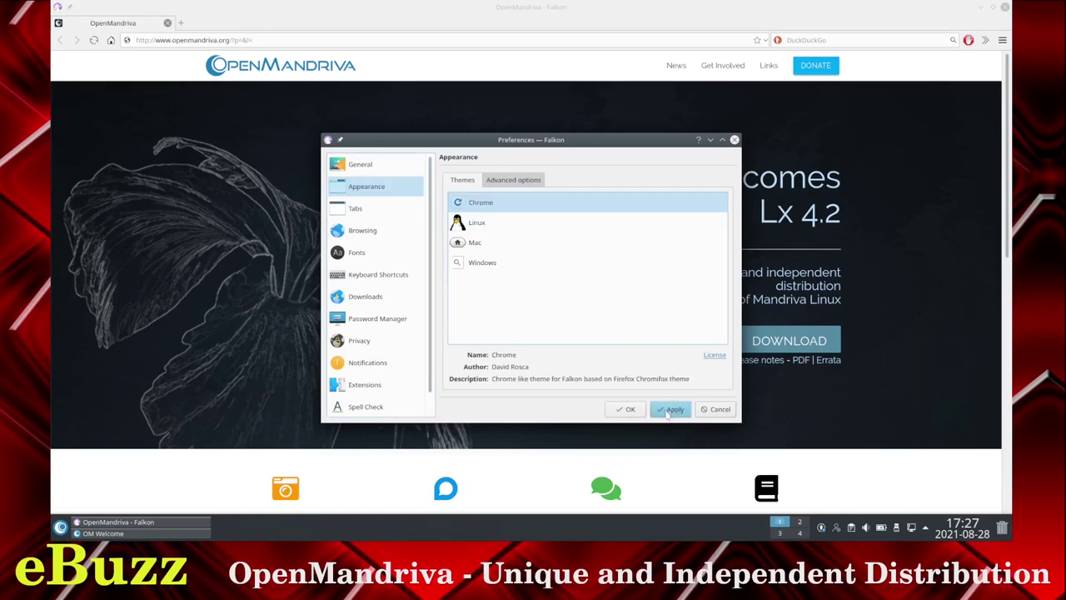
left_click(484, 247)
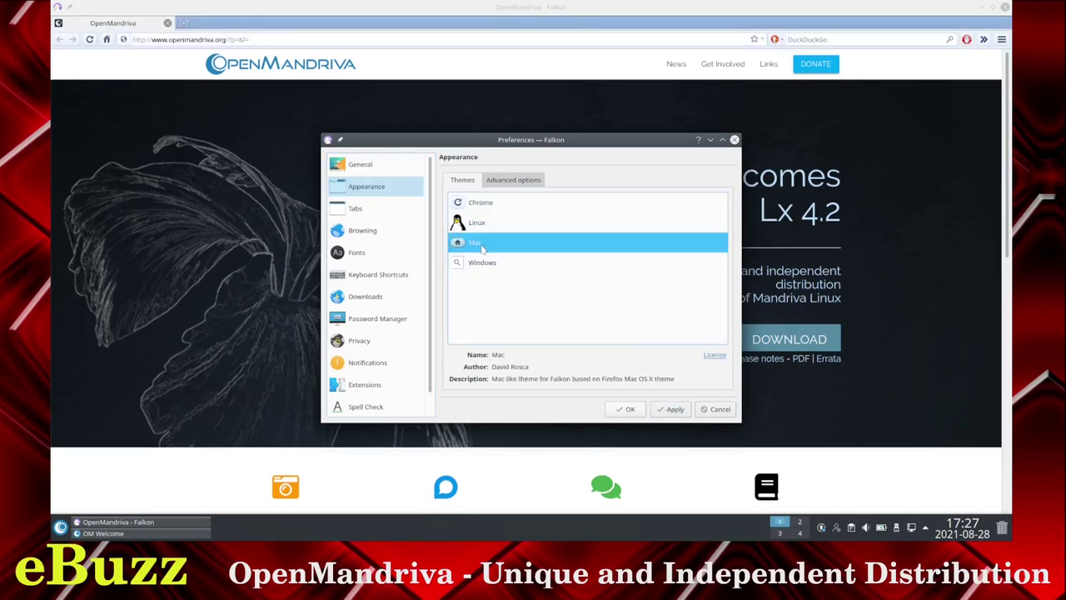
left_click(673, 411)
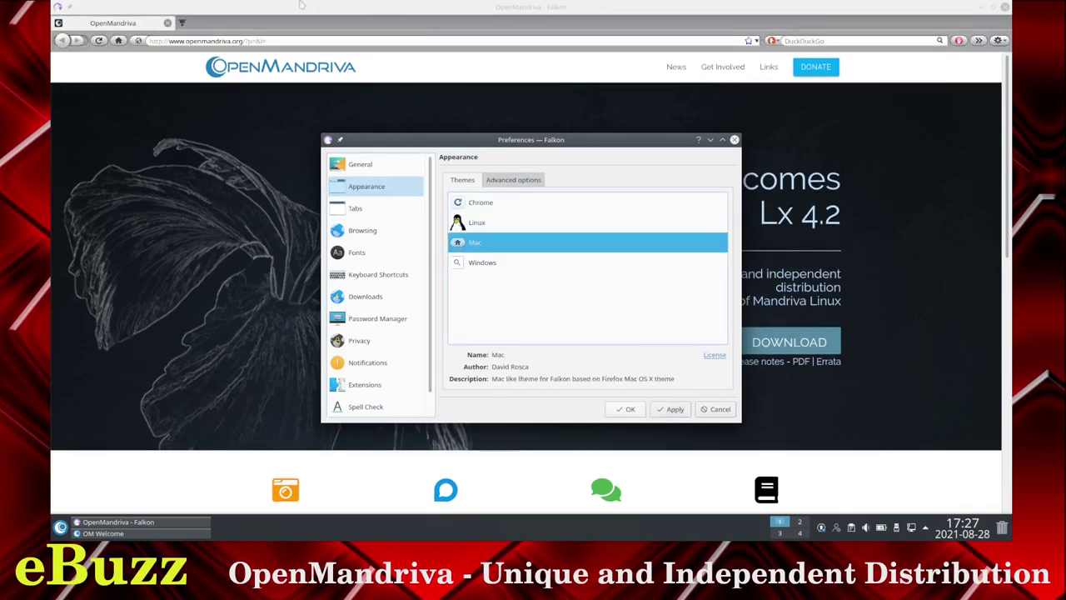
left_click(509, 269)
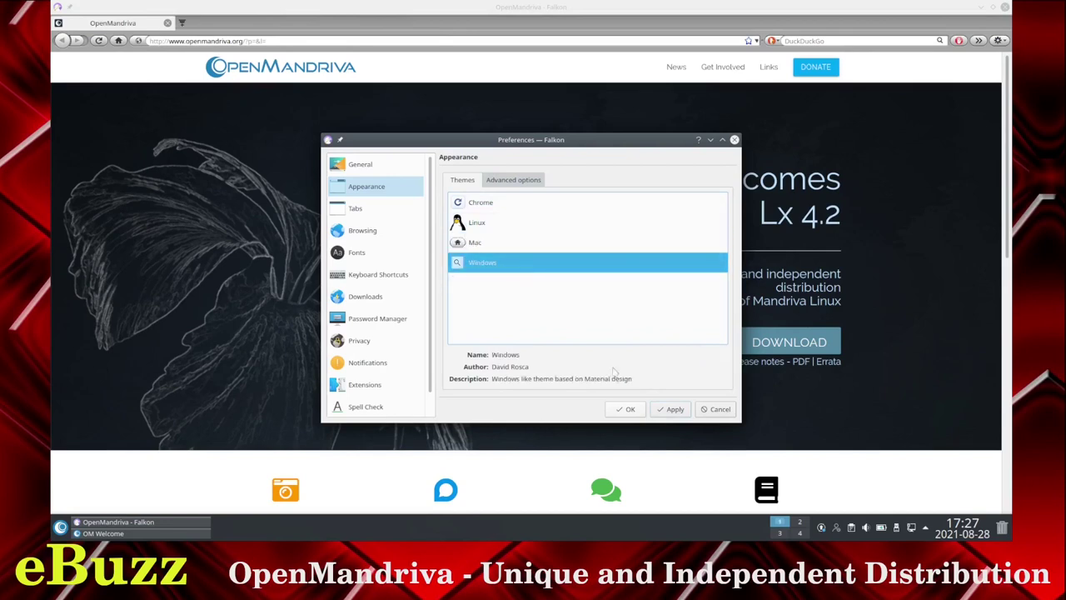
left_click(673, 410)
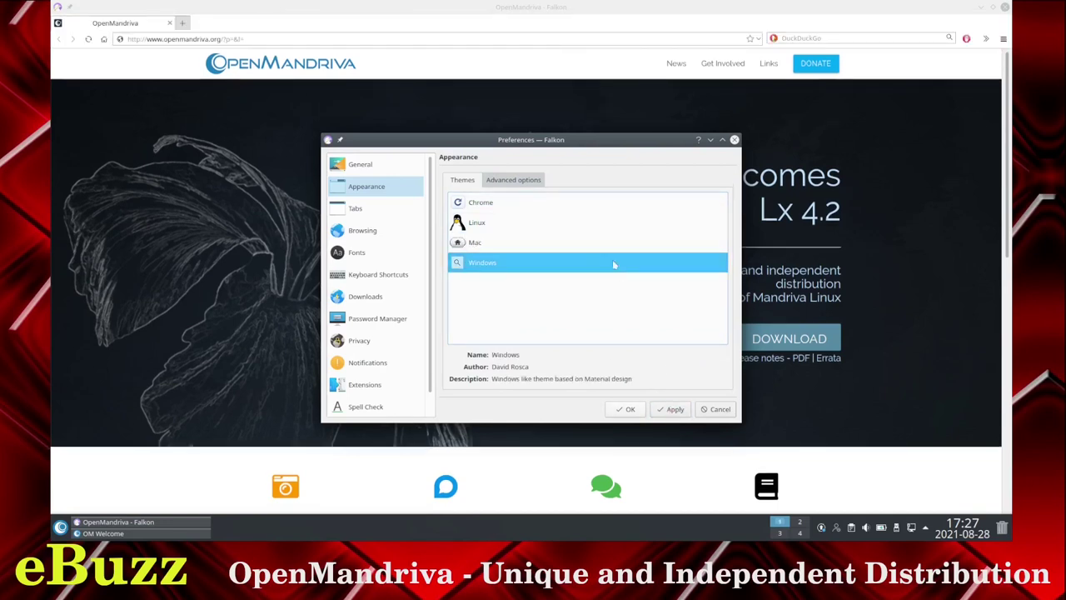
left_click(485, 226)
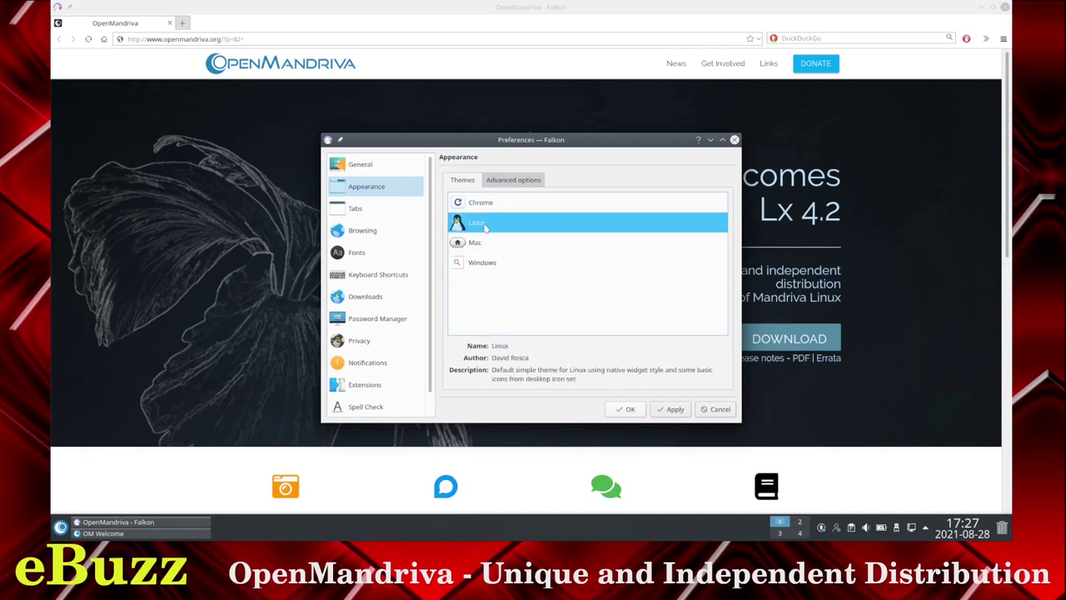
left_click(734, 141)
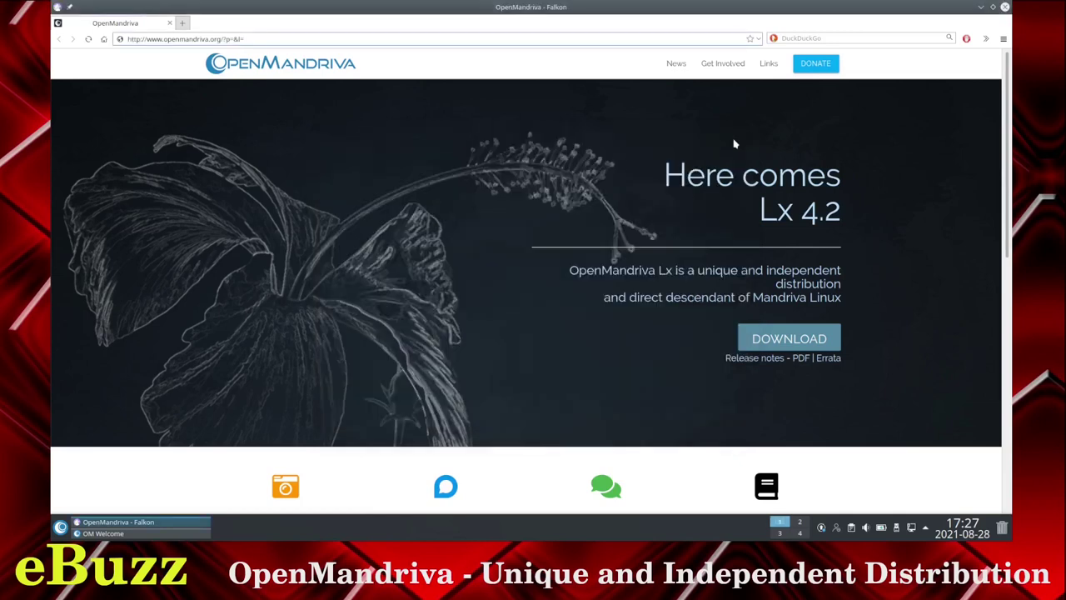
Scroll down the openmandriva.org page, close Falkon, and nudge the OM Welcome window up.
scroll(648, 206, "down", 1)
scroll(714, 265, "down", 2)
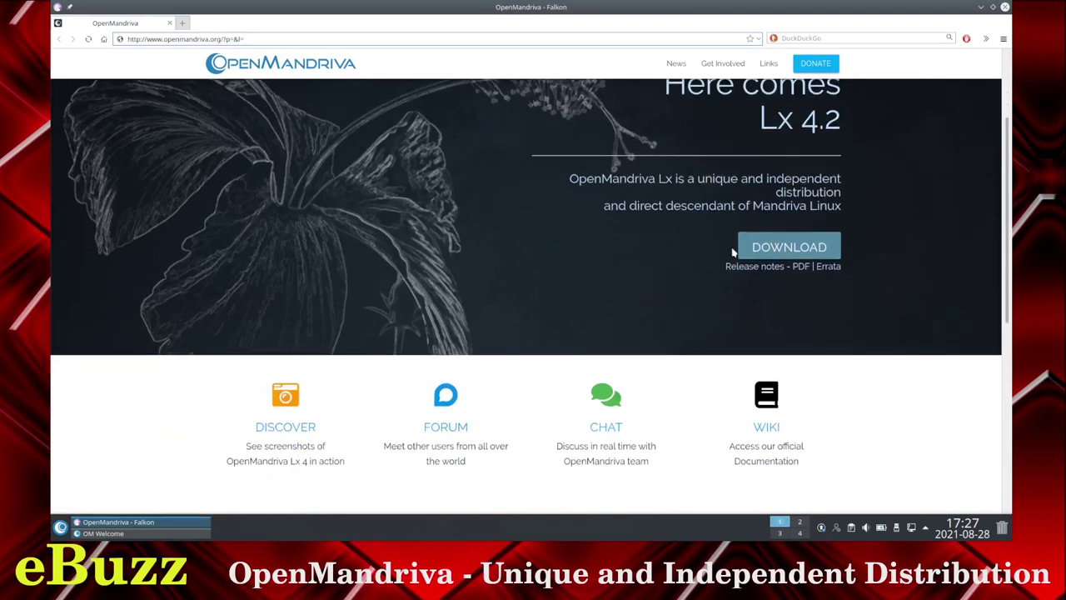
scroll(448, 218, "down", 5)
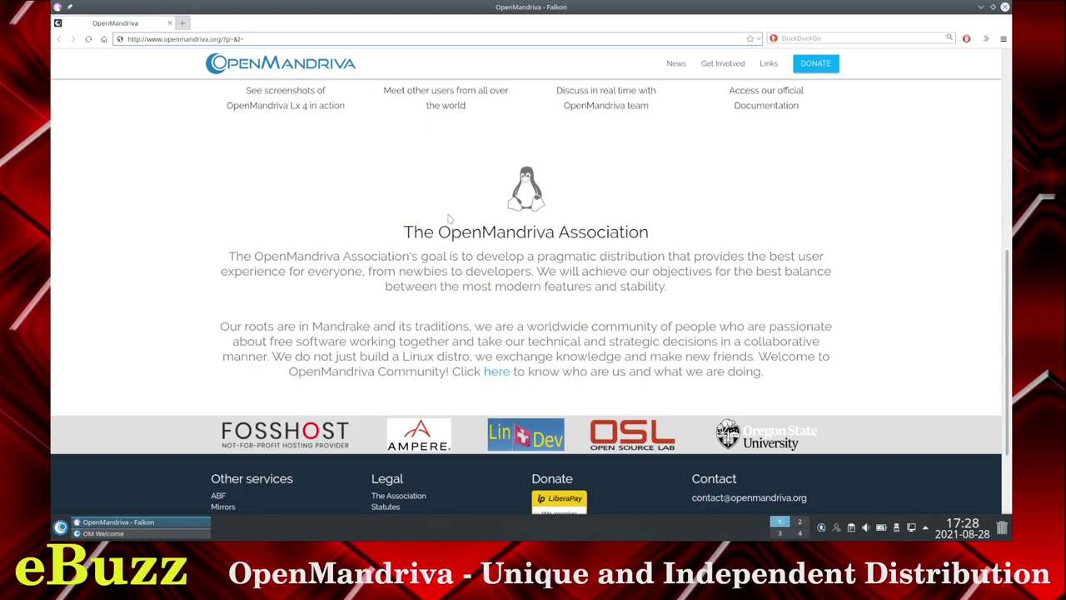
left_click(1005, 7)
mouse_move(573, 116)
left_mouse_down()
mouse_move(642, 113)
mouse_move(591, 121)
mouse_move(582, 110)
left_mouse_up()
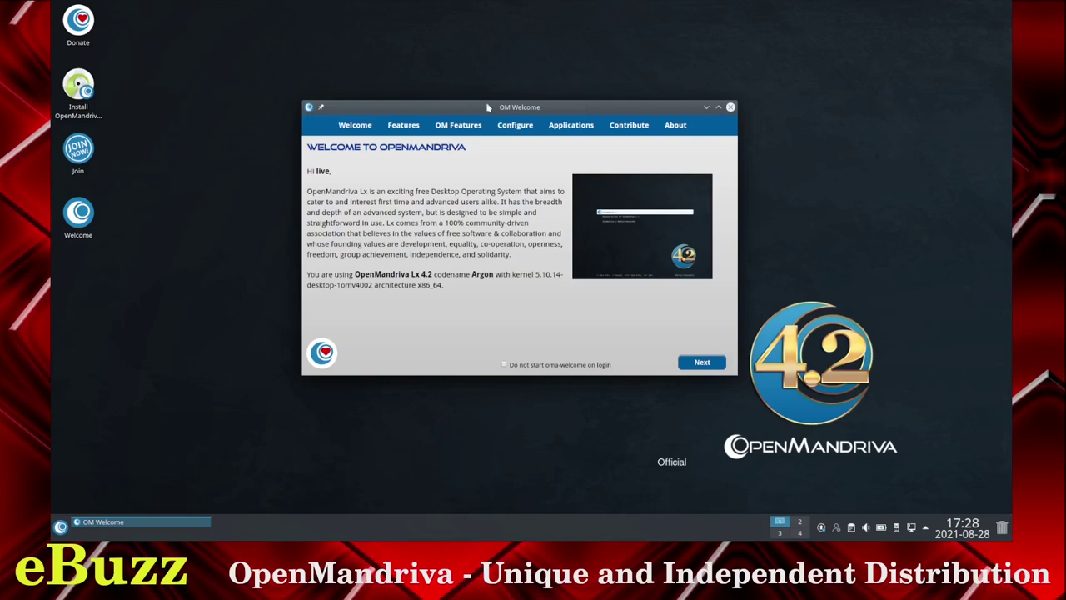
Read the Plasma, LibreOffice, Control Center, Feeling Like, Fresh Packages and ABF features, then show OM Features.
left_click(405, 127)
left_click(353, 212)
left_click(358, 230)
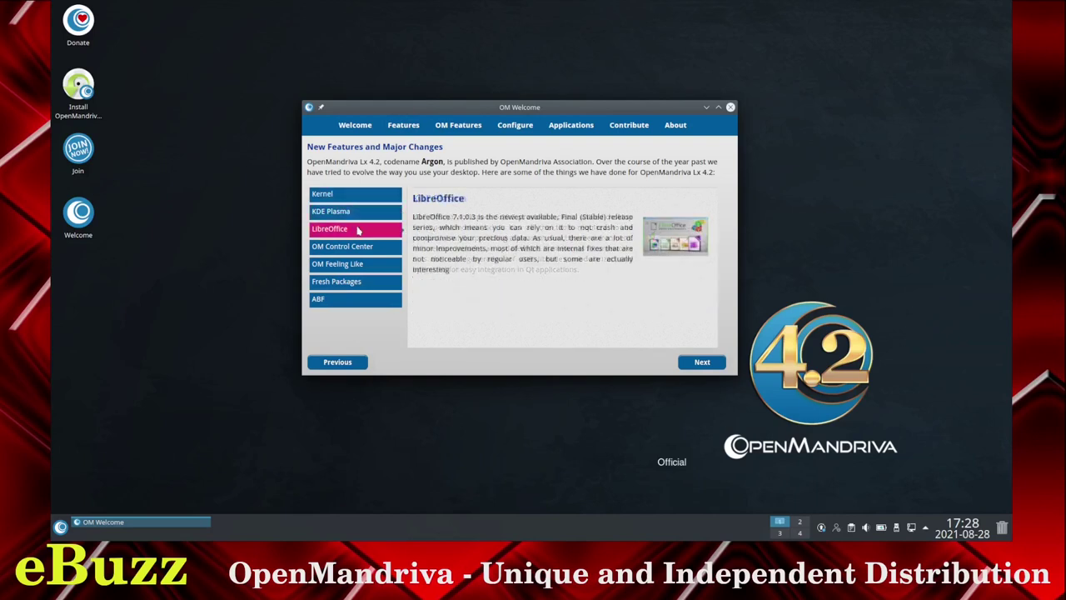
left_click(363, 246)
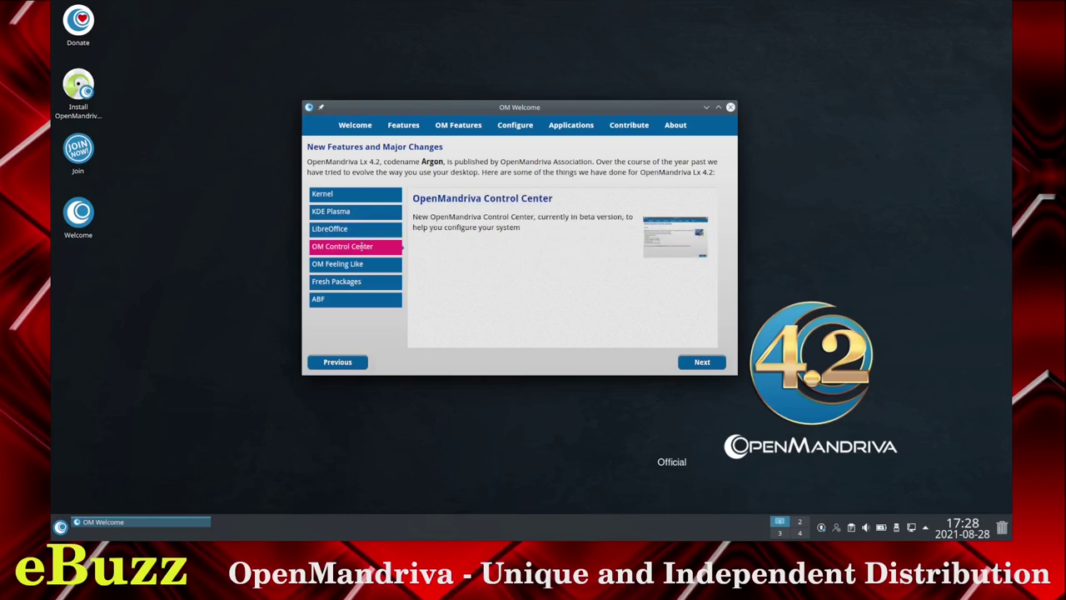
left_click(360, 263)
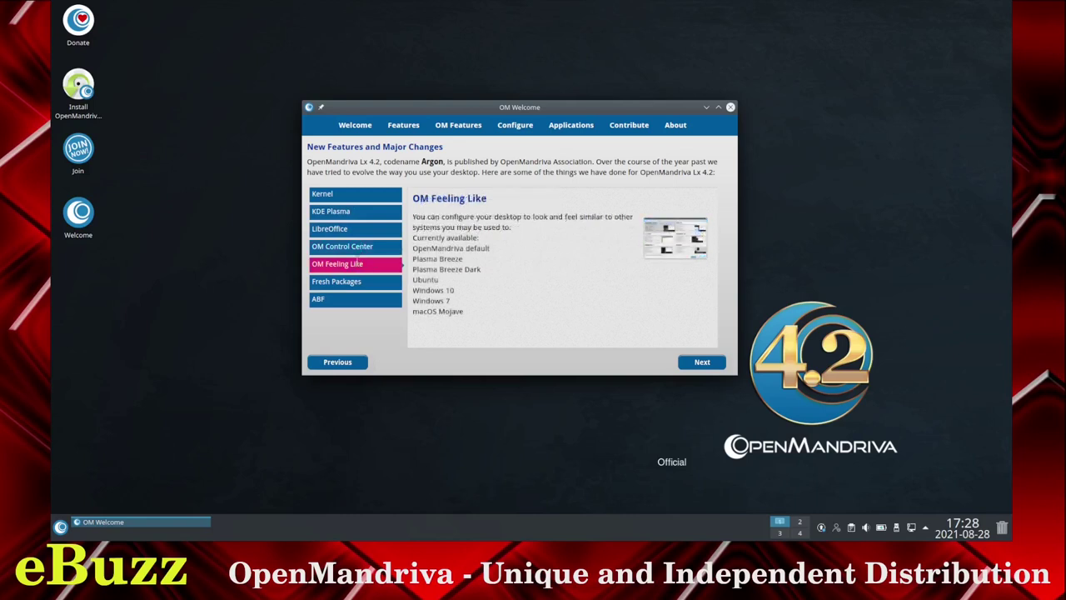
left_click(362, 281)
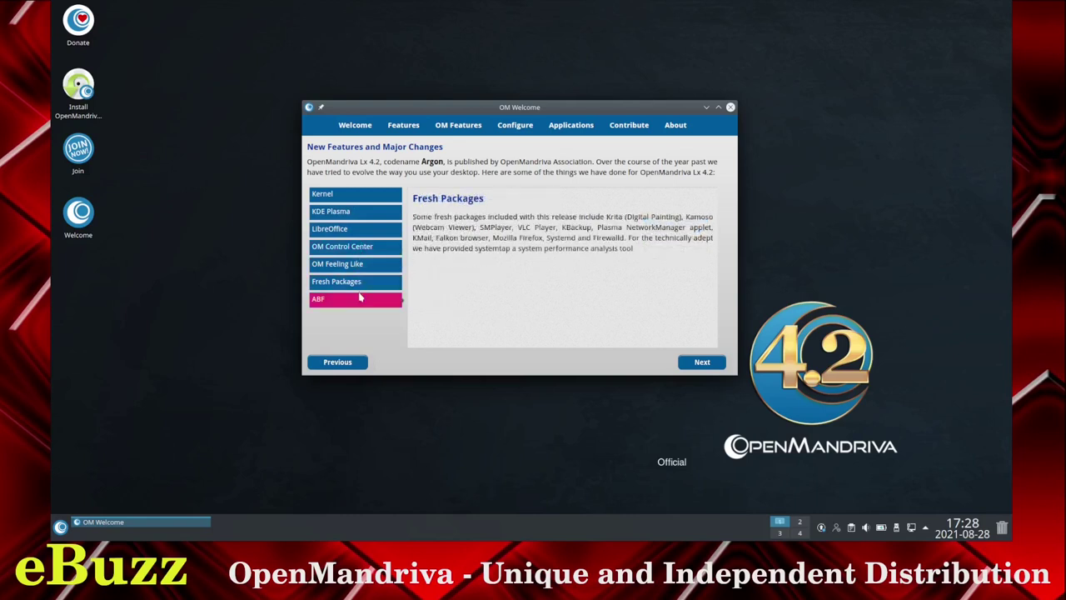
left_click(360, 298)
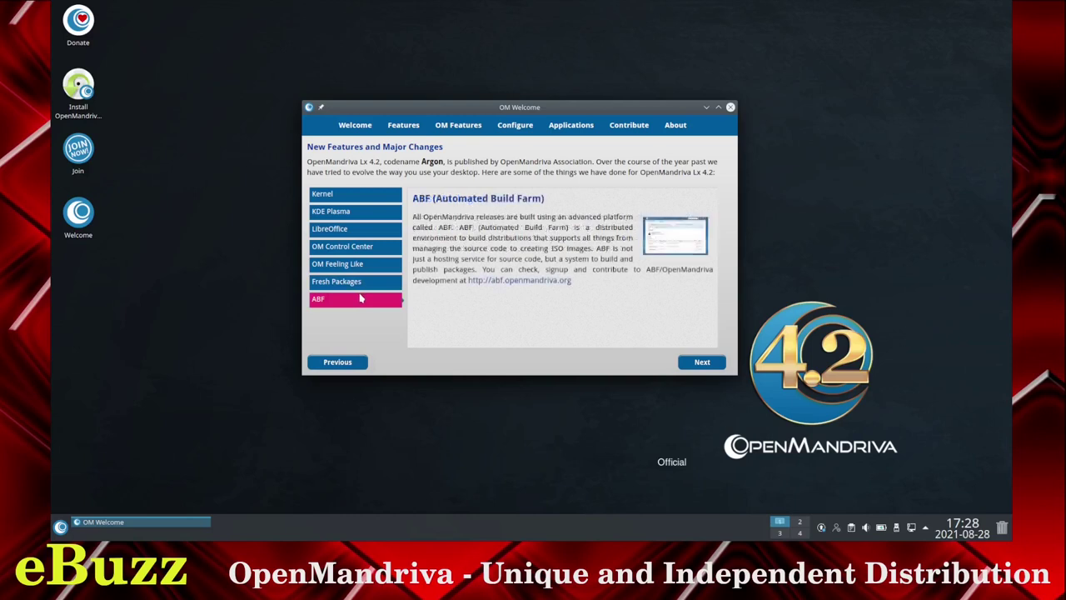
left_click(454, 127)
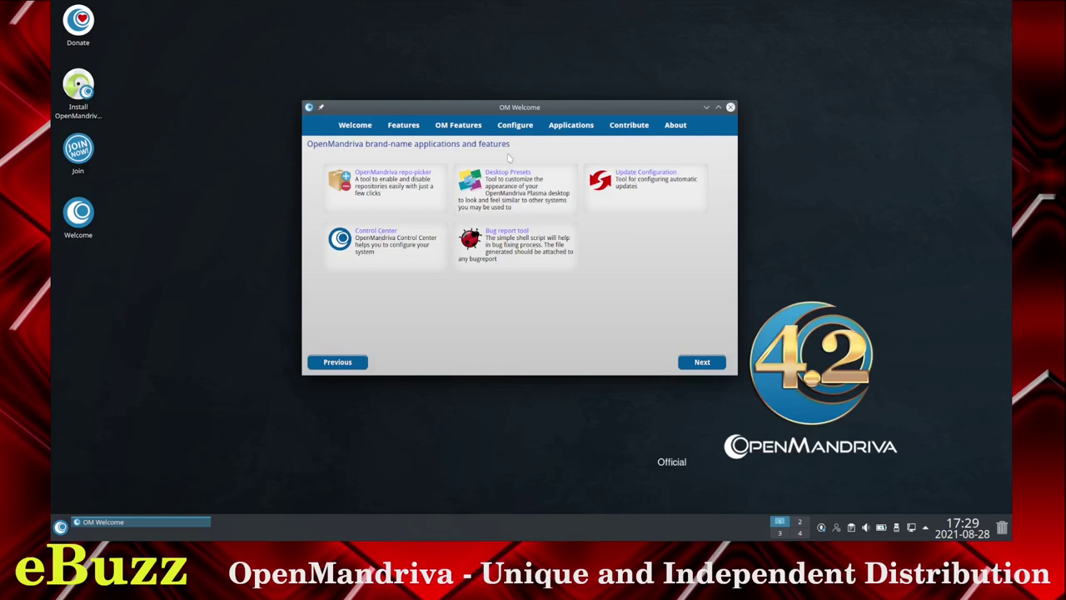
View the configuration shortcuts and Graphics-to-Utility app suggestions, then close OM Welcome and open the launcher.
left_click(514, 127)
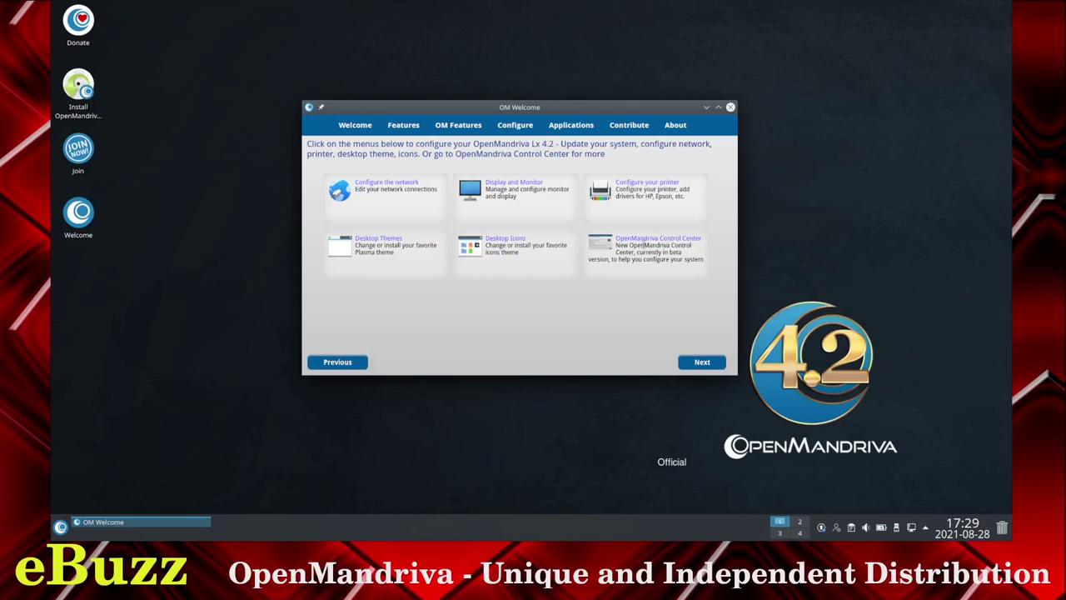
left_click(565, 126)
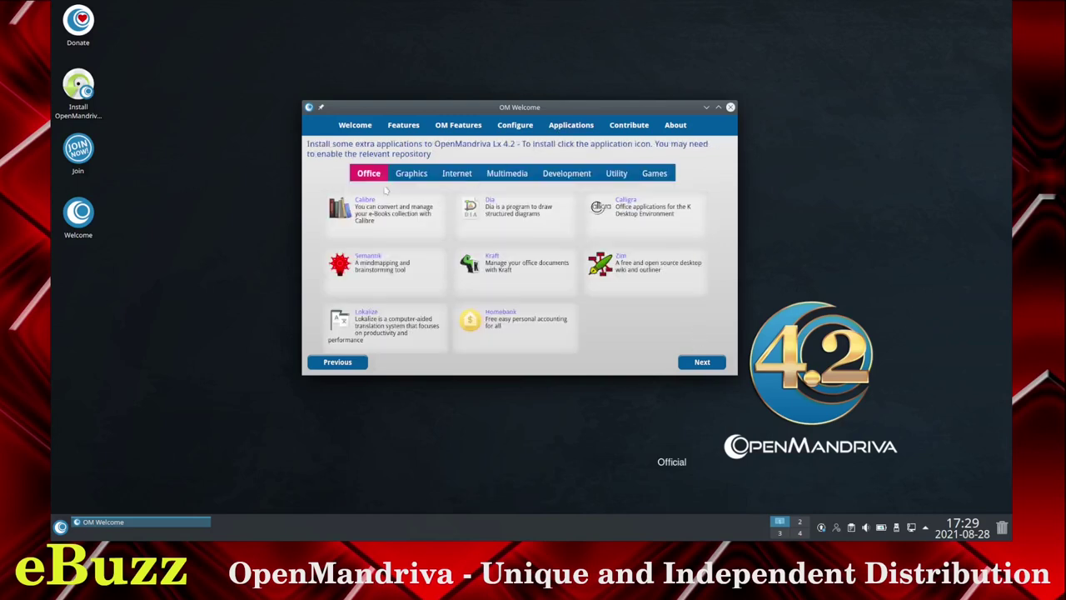
left_click(412, 176)
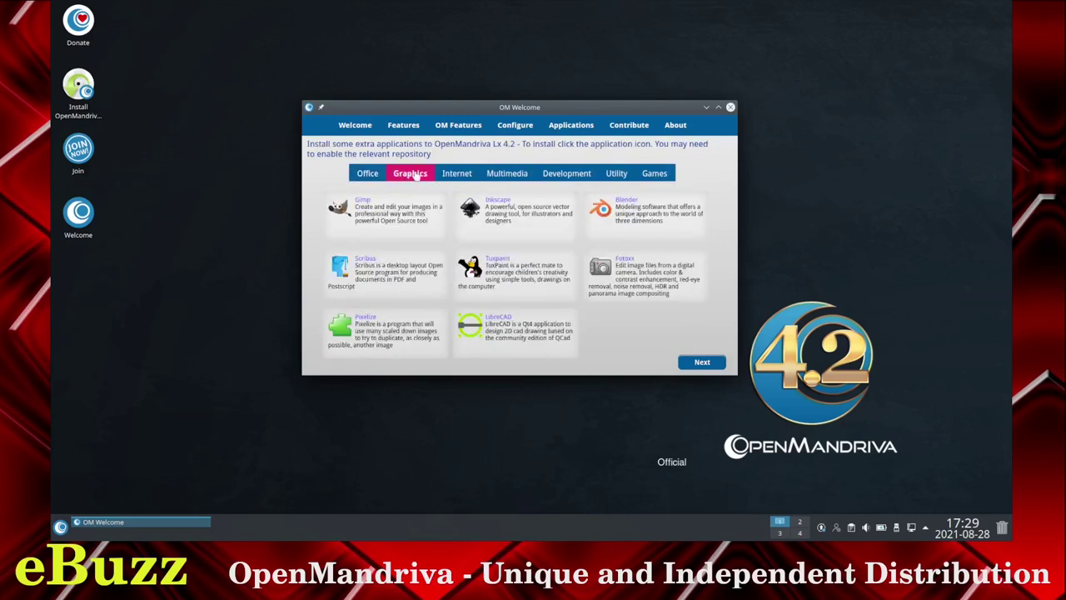
left_click(456, 176)
left_click(516, 177)
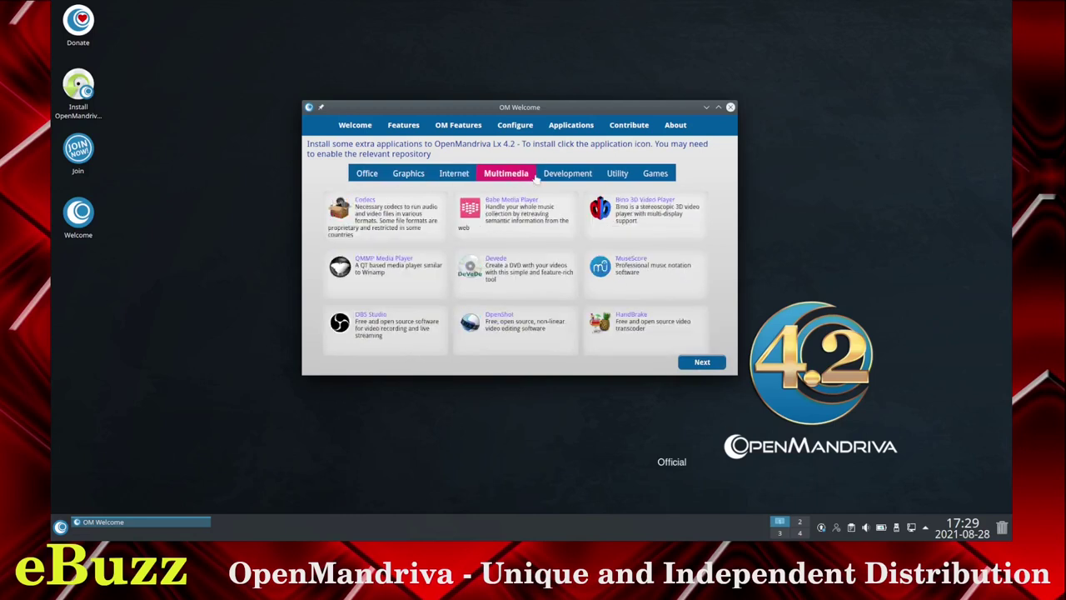
left_click(558, 176)
left_click(618, 176)
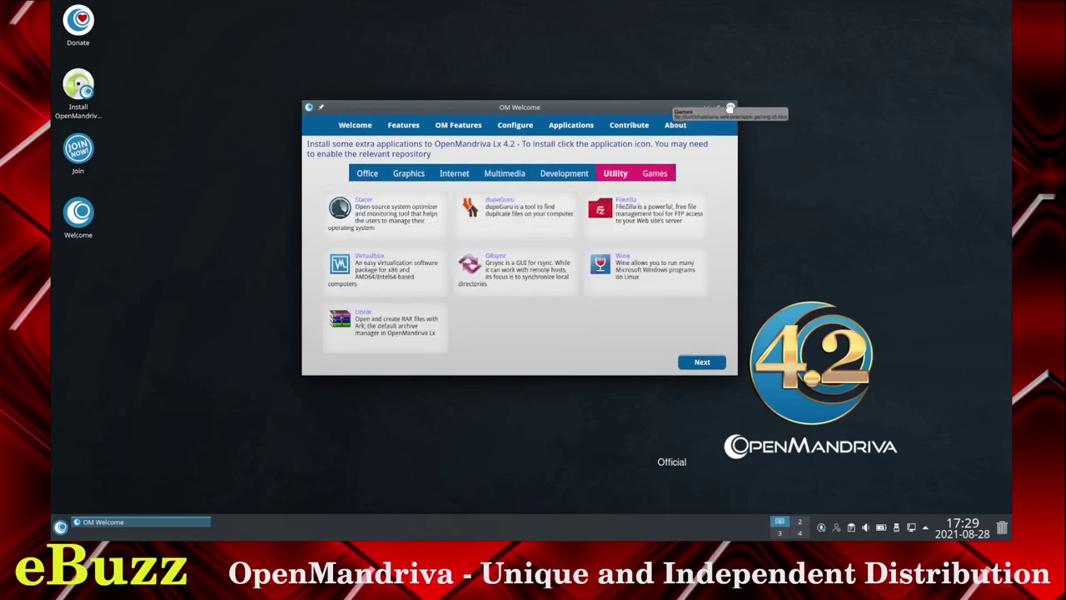
left_click(730, 107)
left_click(61, 527)
Browse the launcher's Games, Graphics, Multimedia and Office categories, ending on Settings with OpenMandriva Control Center.
mouse_move(138, 334)
mouse_move(121, 352)
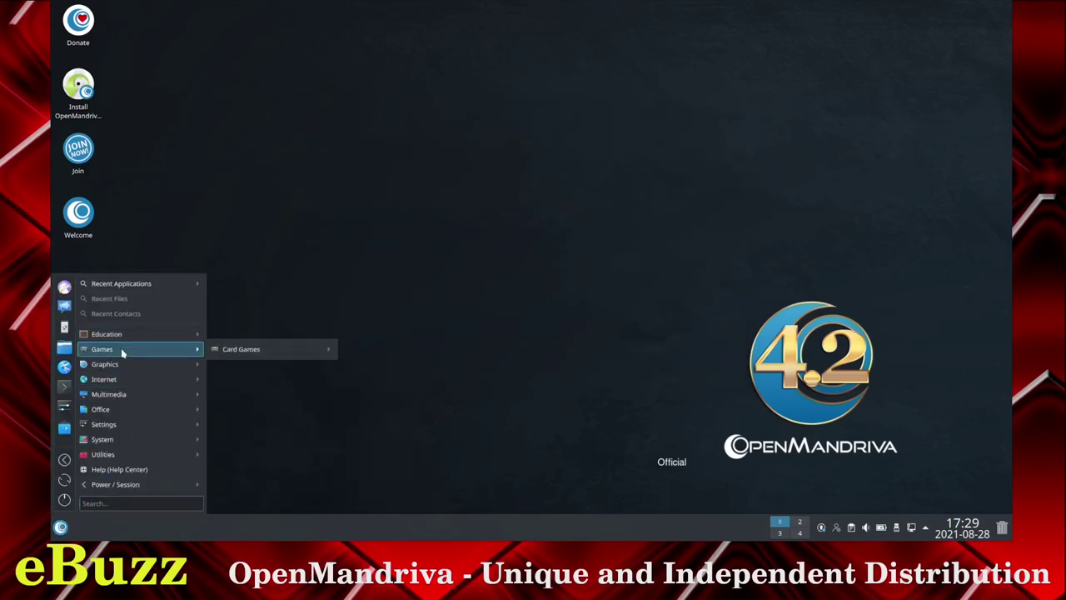
mouse_move(129, 372)
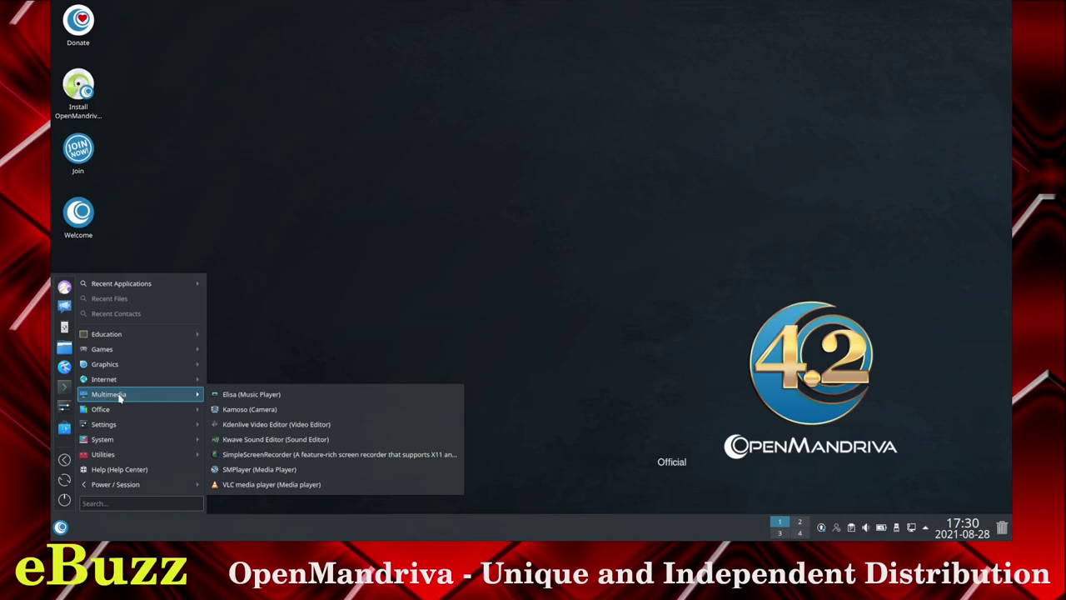
mouse_move(118, 419)
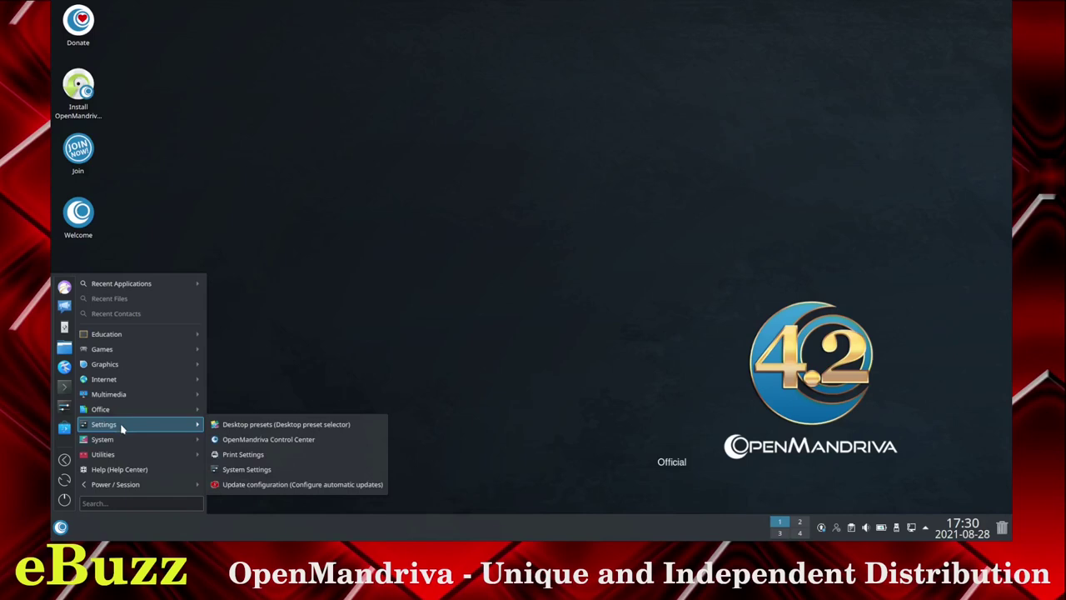
Launch OpenMandriva Control Center, view its Software, Hardware, Network, Security and About pages, then close it.
left_click(230, 441)
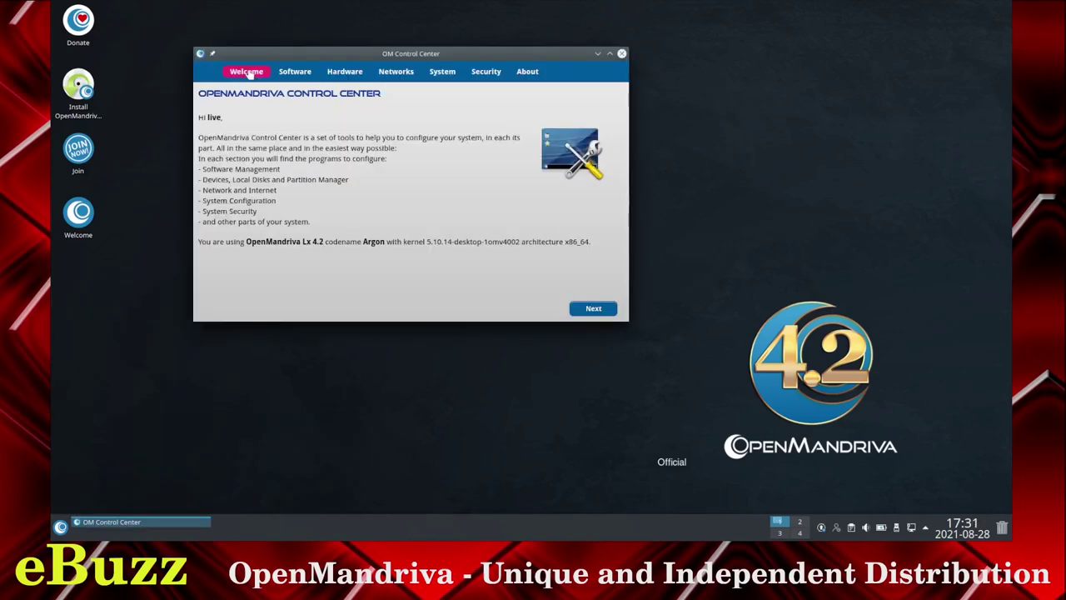
left_click(295, 77)
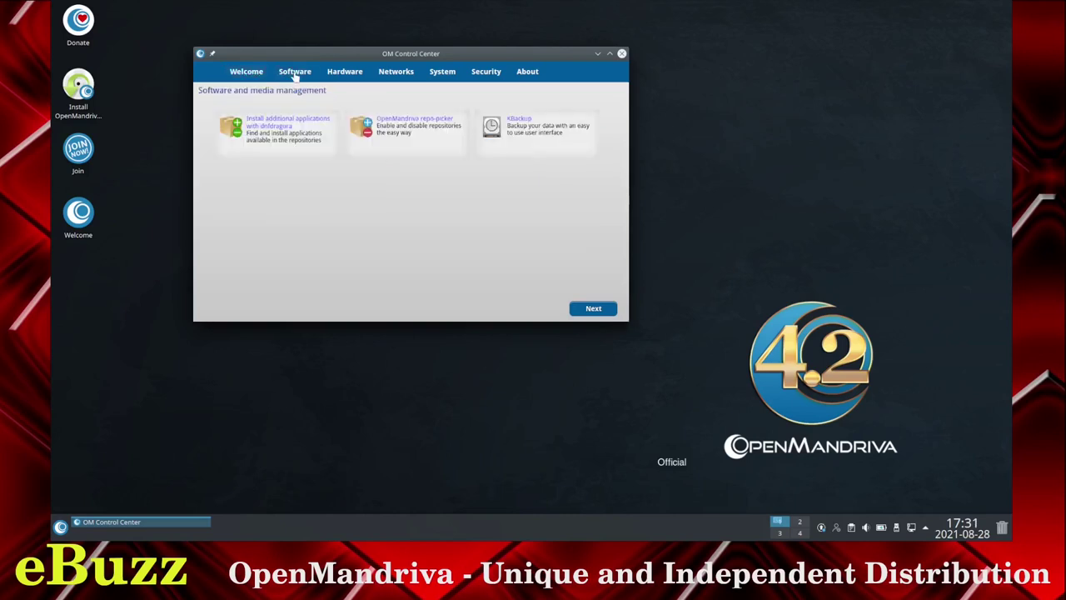
left_click(340, 75)
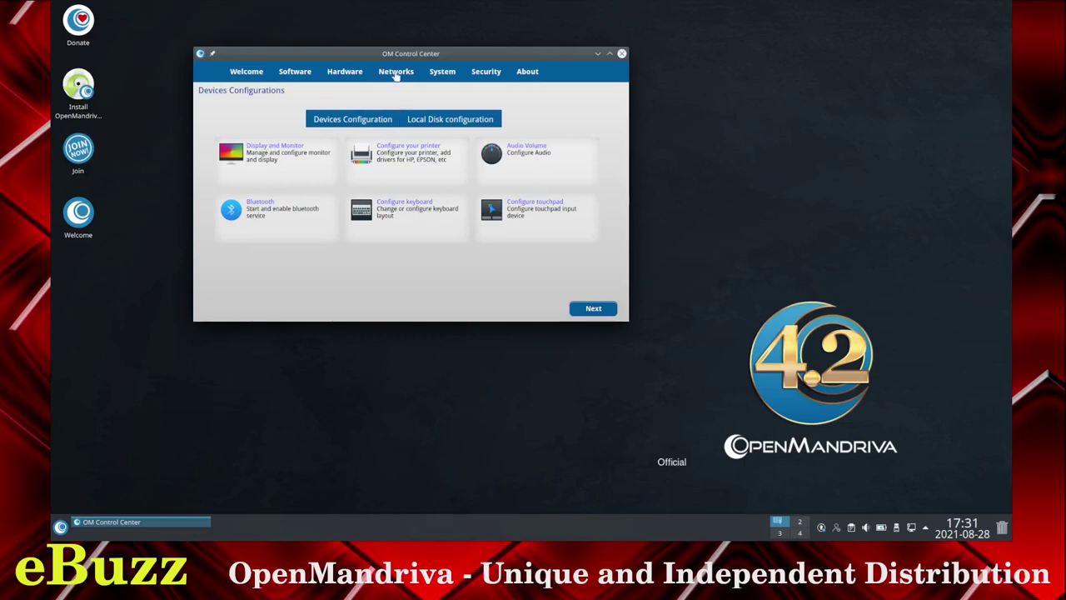
left_click(389, 73)
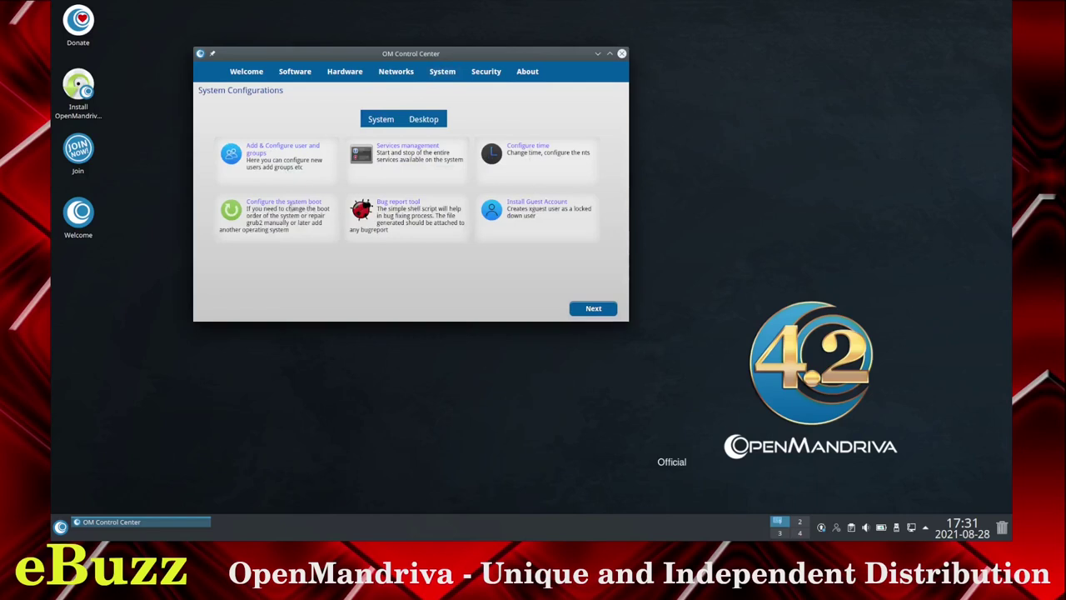
left_click(483, 76)
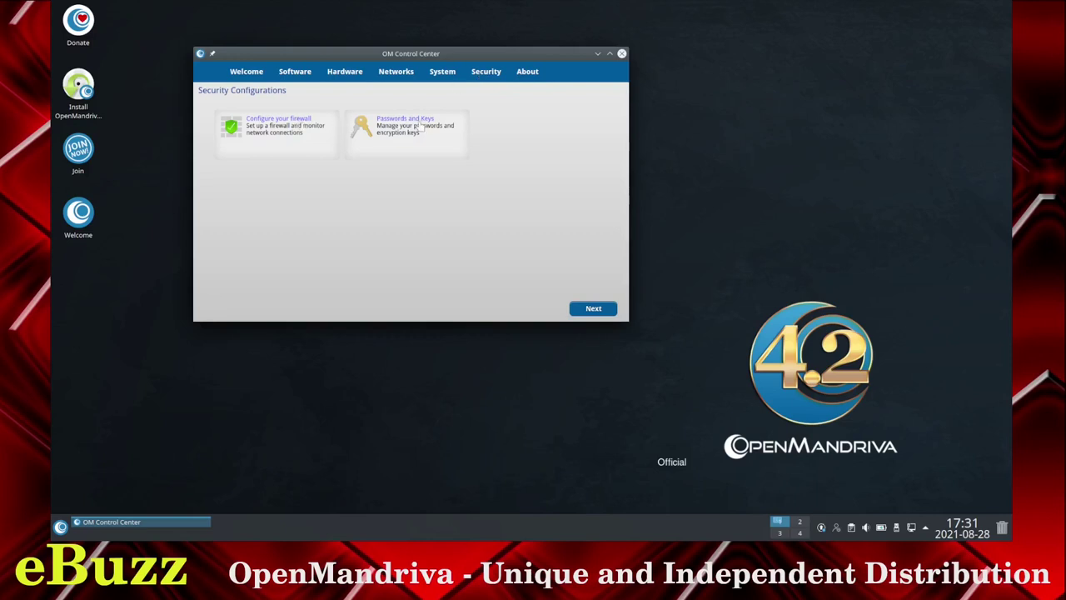
left_click(528, 73)
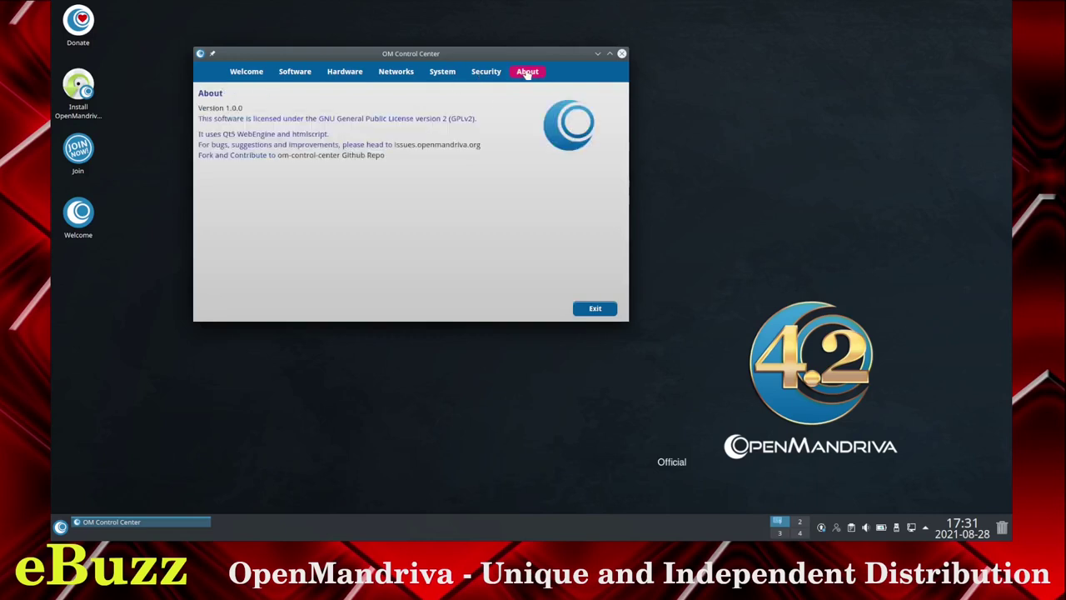
left_click(621, 53)
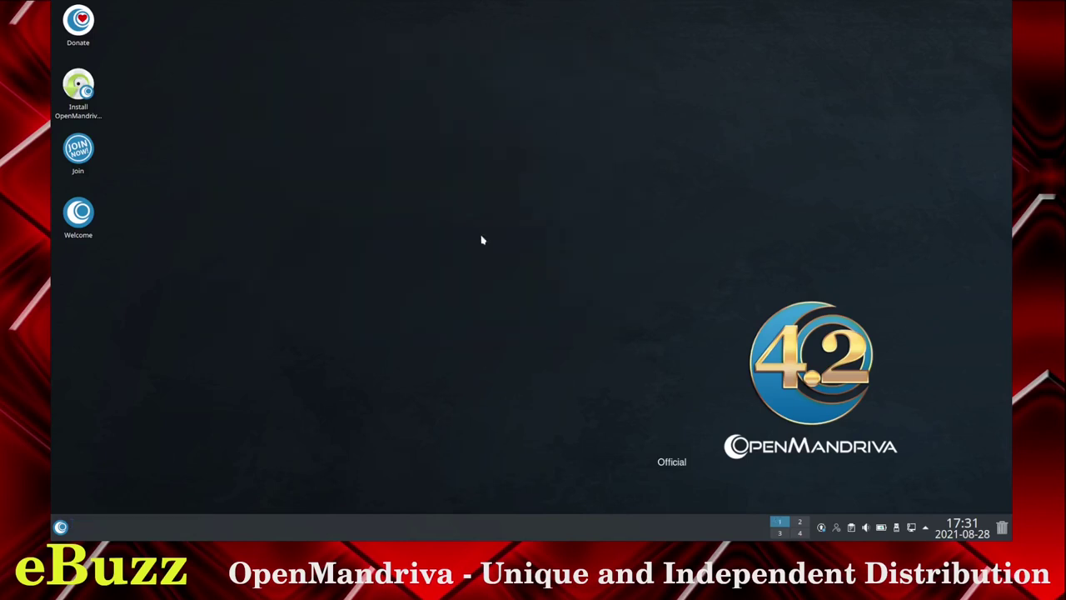
Set the desktop wallpaper to the vintage 1939 Mercury car image via Configure Desktop.
right_click(478, 231)
left_click(506, 239)
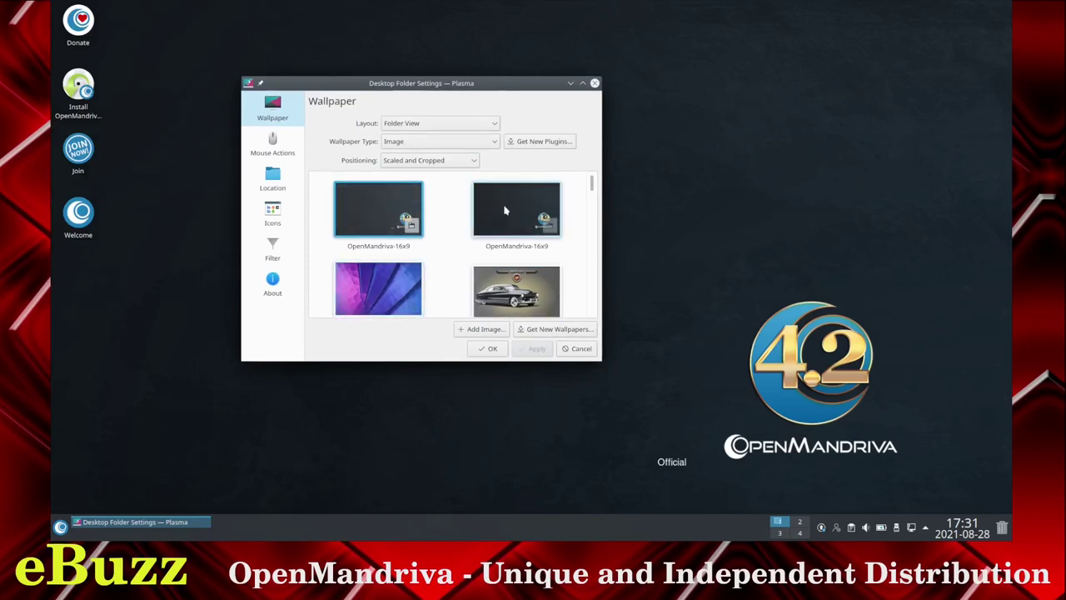
left_click(517, 287)
left_click(534, 349)
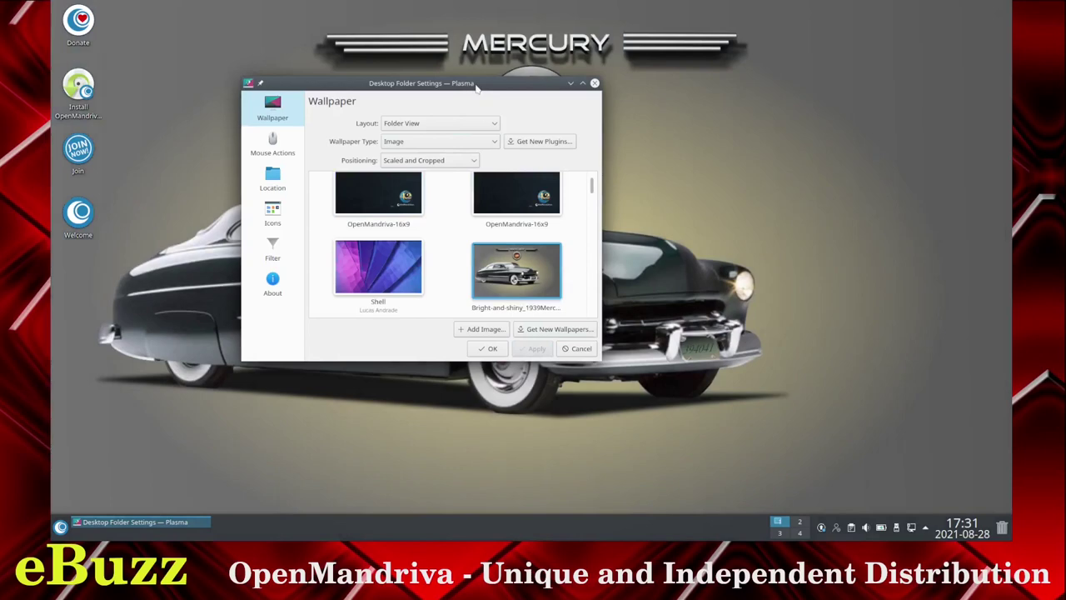
left_click_drag(495, 110, 556, 127)
Look over the Mouse Actions, Location, Icons, Filter and About pages, then close the settings.
left_click(354, 185)
left_click(351, 218)
left_click(353, 253)
left_click(353, 288)
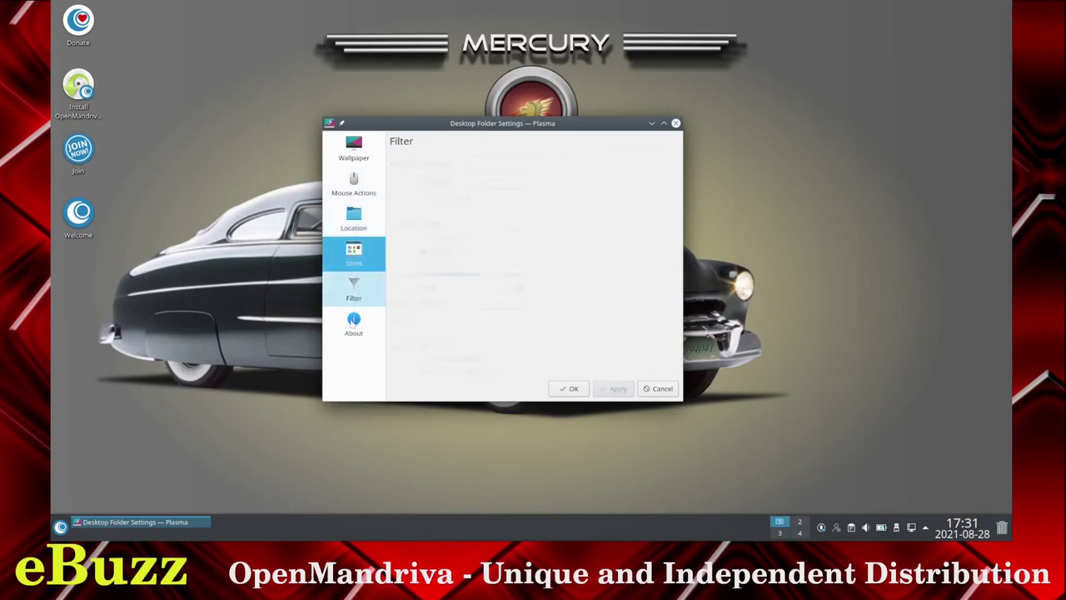
left_click(353, 323)
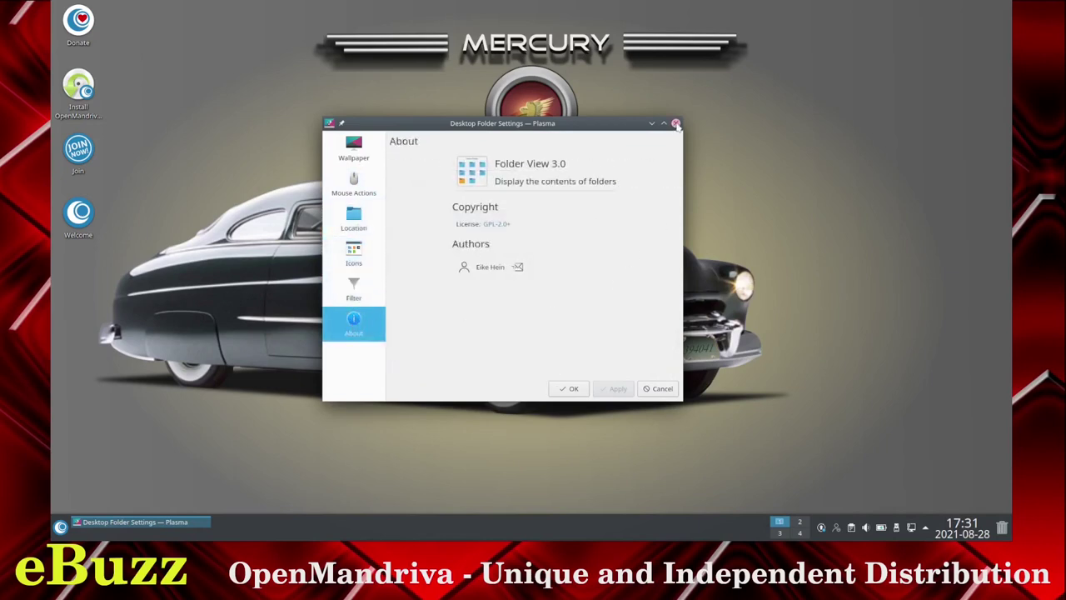
left_click(675, 122)
left_click(60, 526)
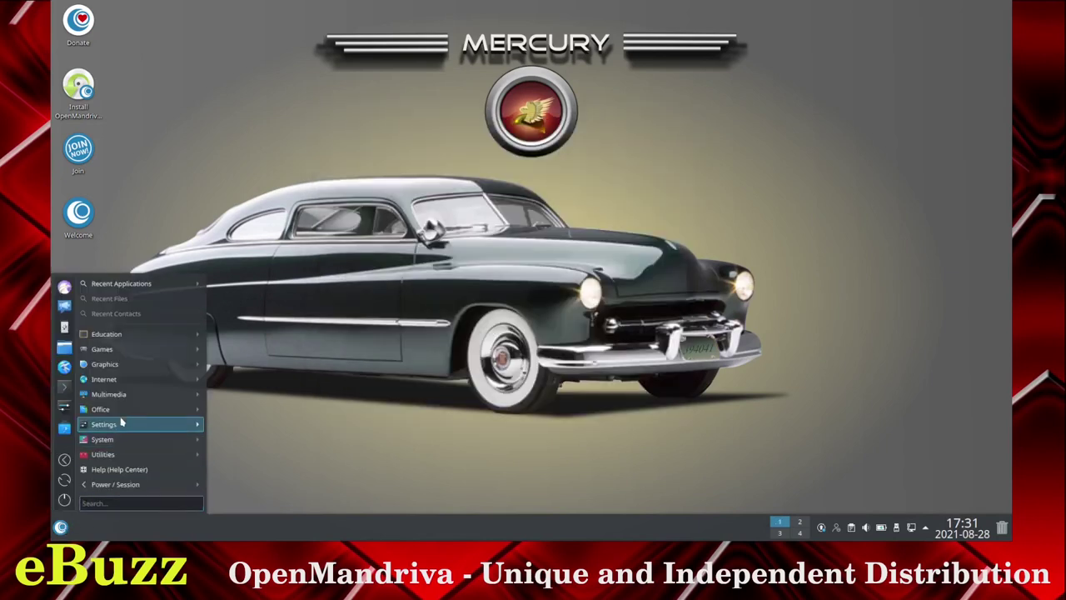
Launch System Settings and show the Breeze, Breeze Dark and OpenMandriva 4.2 global themes.
mouse_move(121, 429)
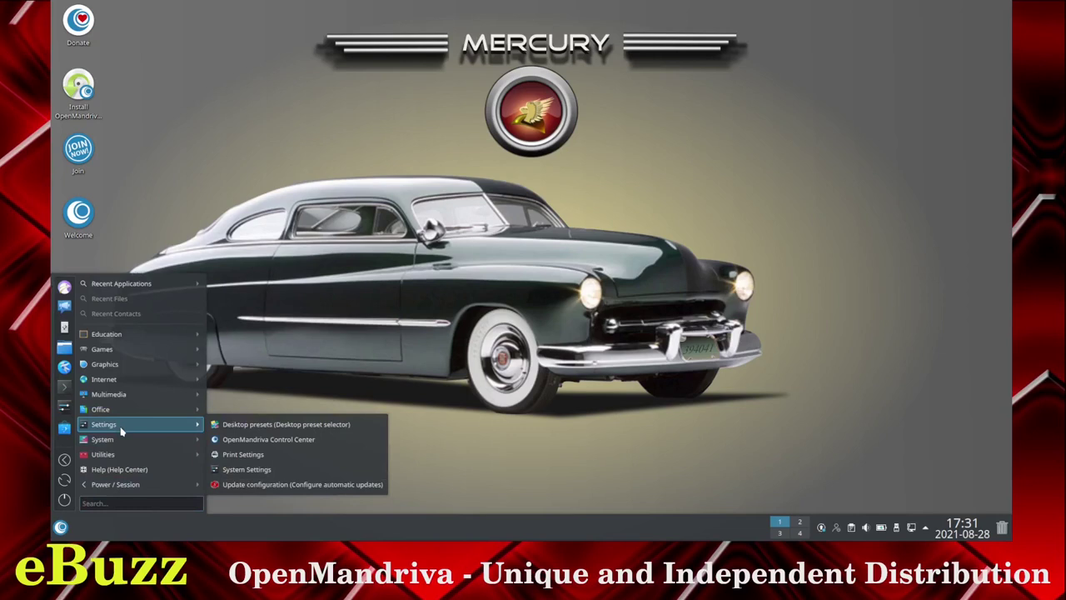
left_click(241, 471)
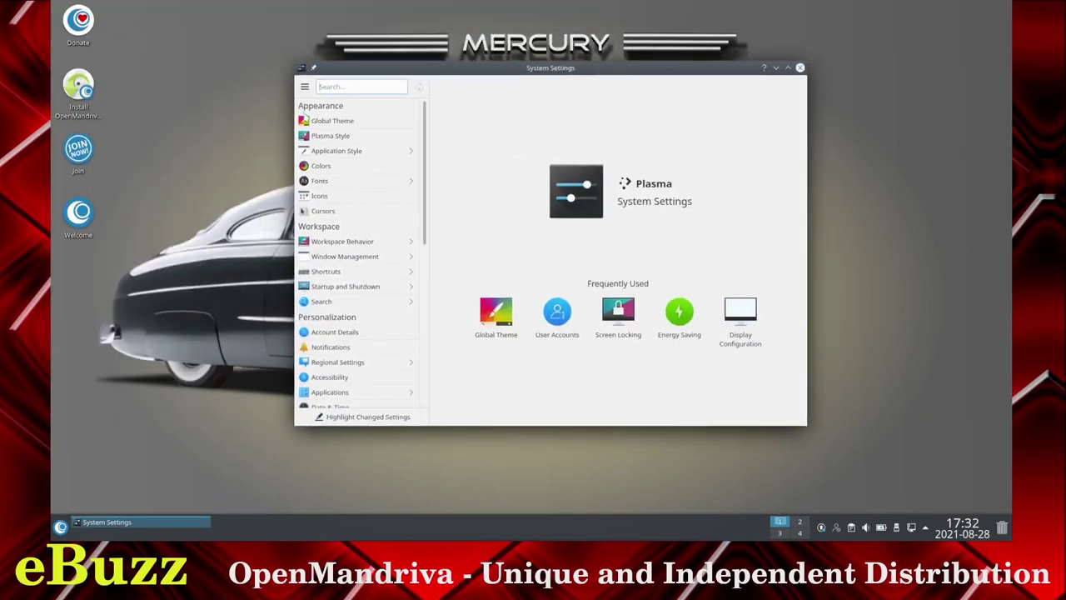
left_click(325, 123)
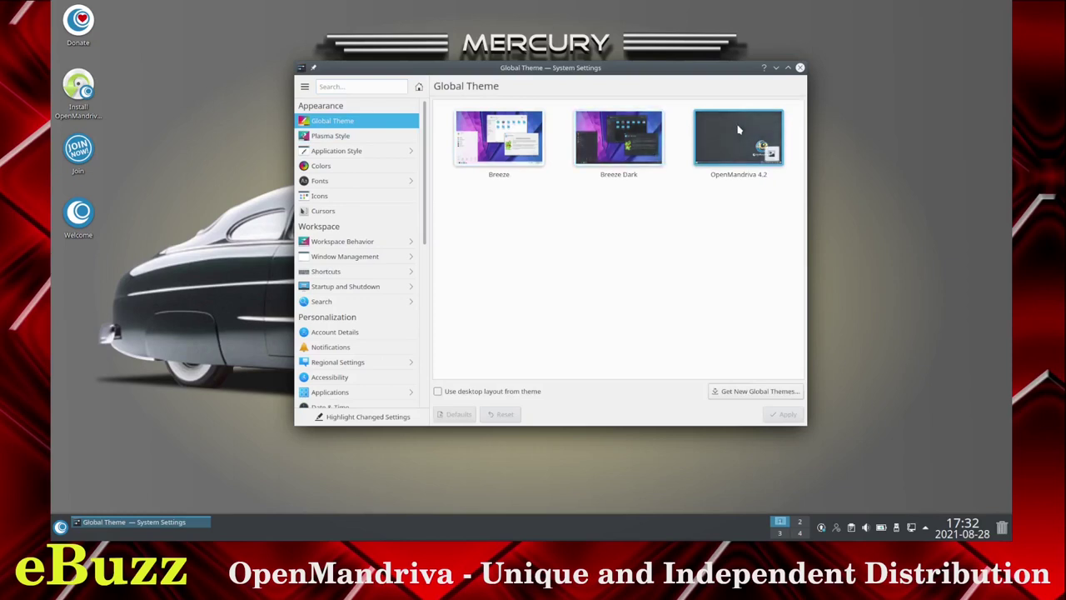
Look over Plasma Style, Application Style and Window Decorations, then go back and open Fonts.
left_click(346, 136)
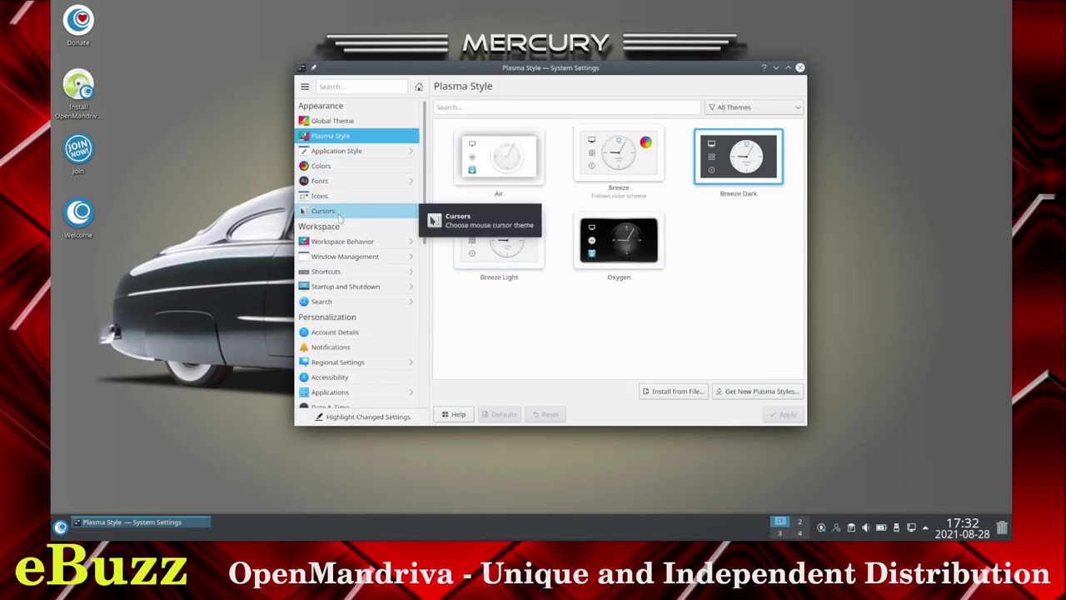
left_click(335, 151)
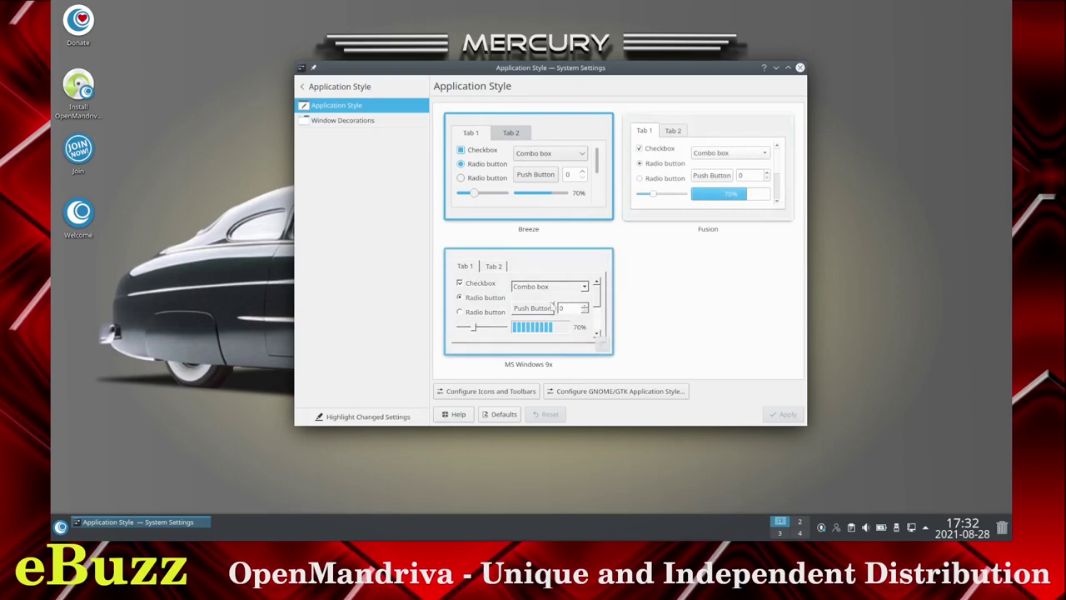
left_click(343, 121)
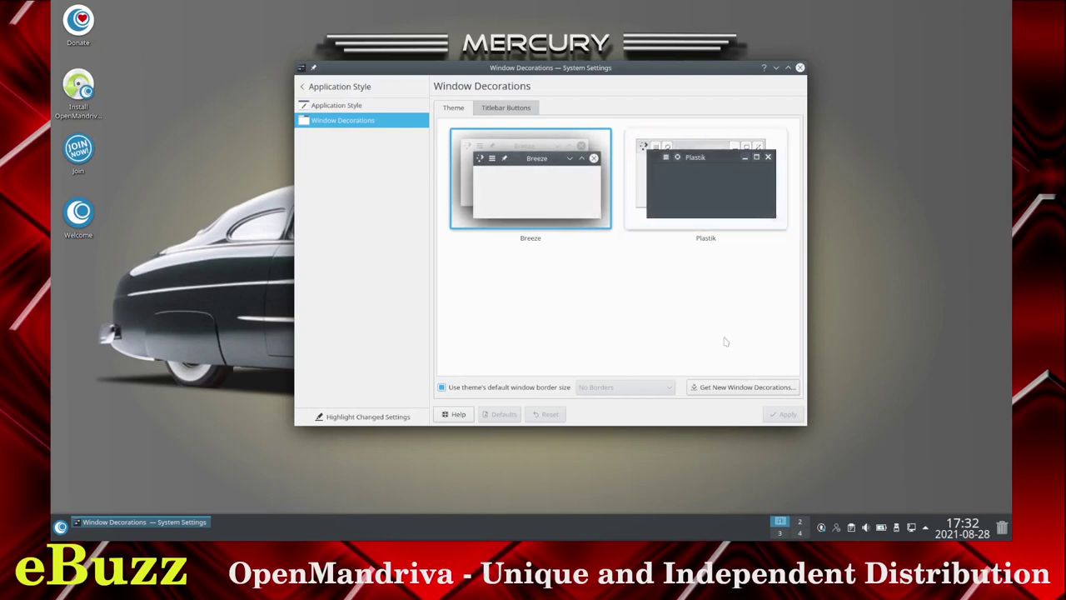
left_click(303, 86)
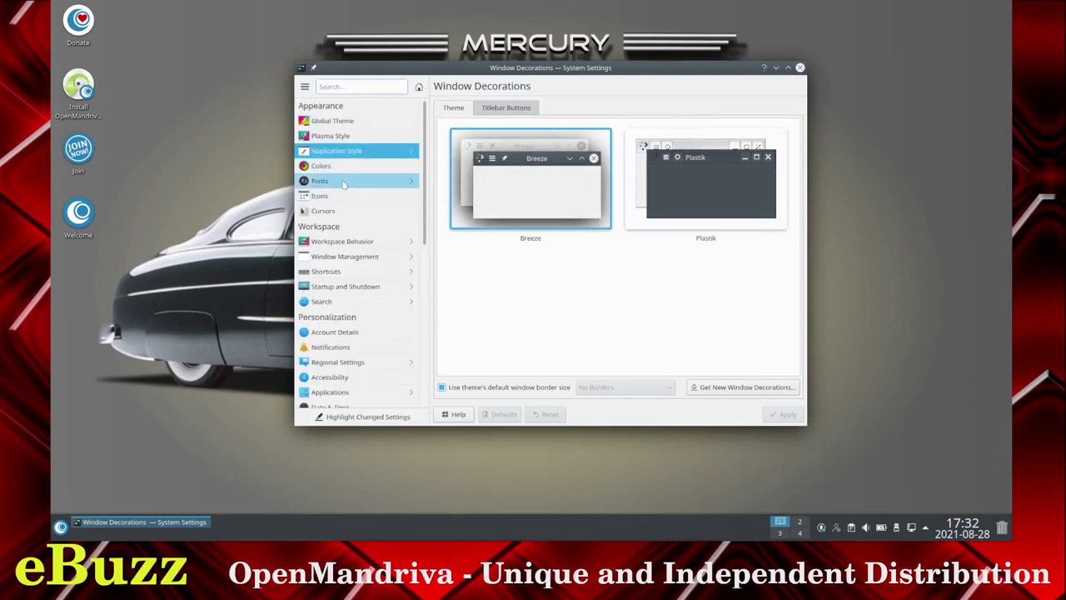
left_click(343, 181)
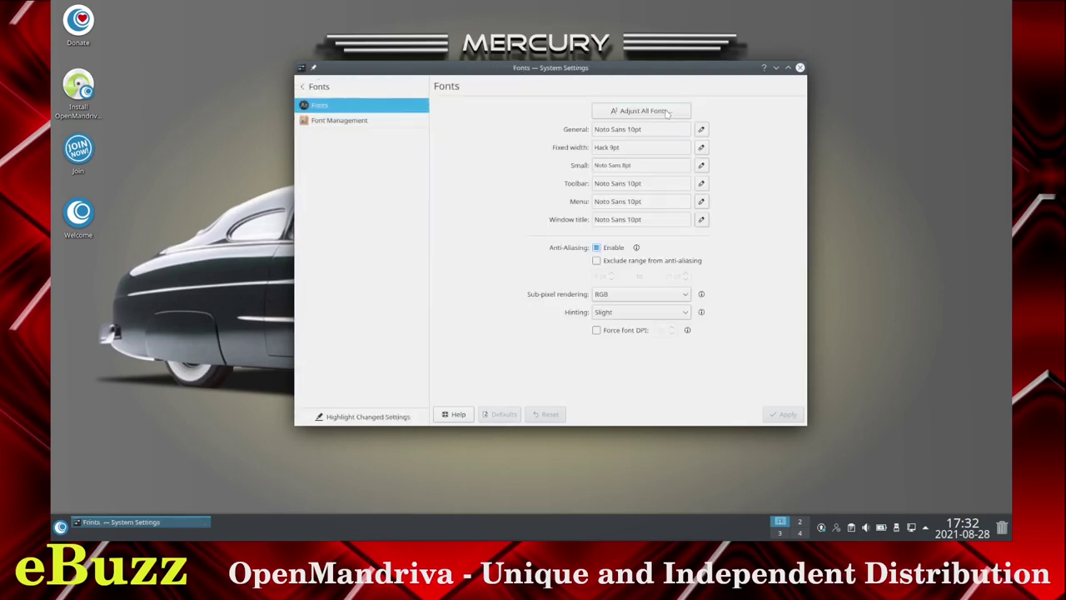
Change all fonts to 12 point size and apply the enlarged fonts system-wide.
left_click(666, 112)
left_click(593, 130)
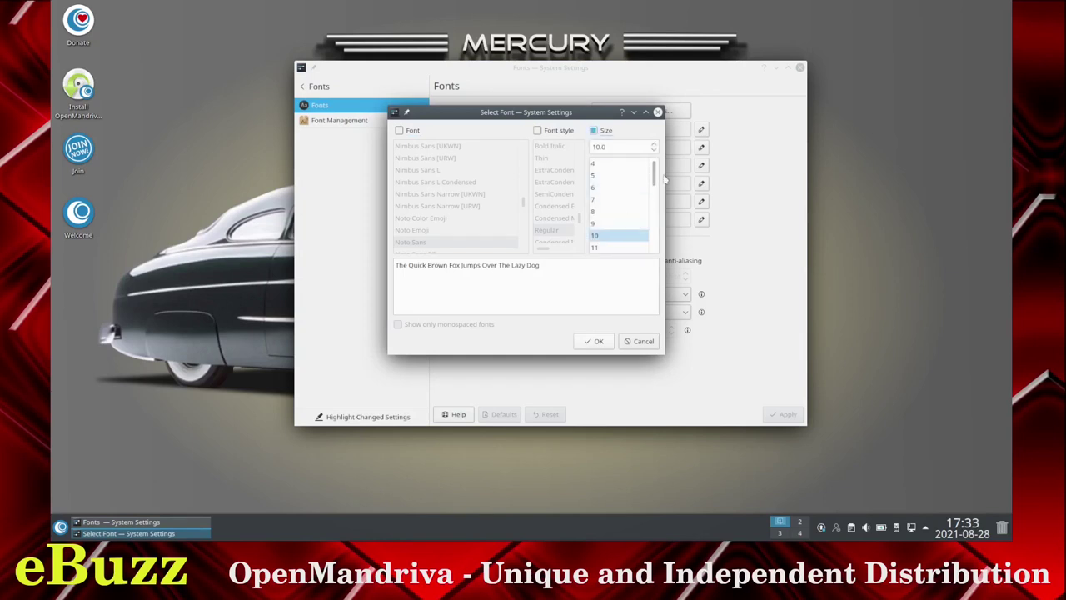
scroll(654, 193, "down", 1)
left_click(621, 223)
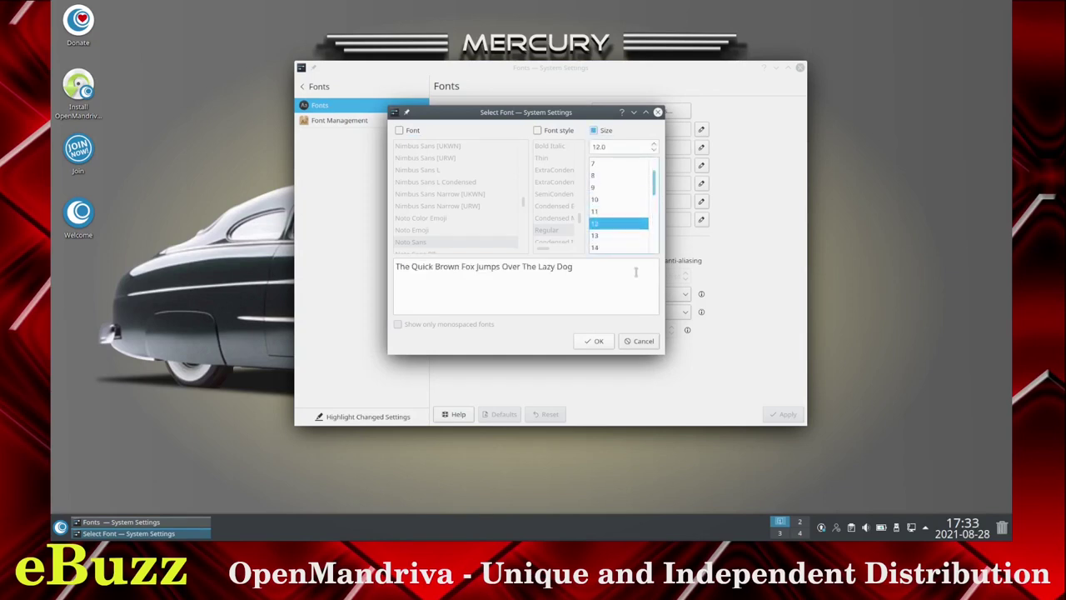
left_click(596, 341)
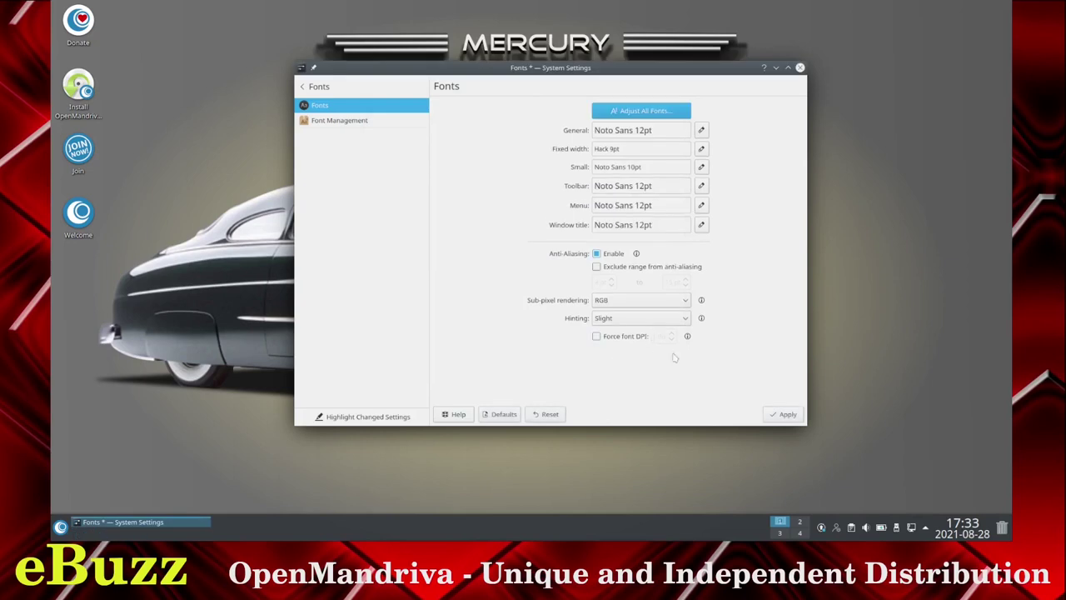
left_click(788, 416)
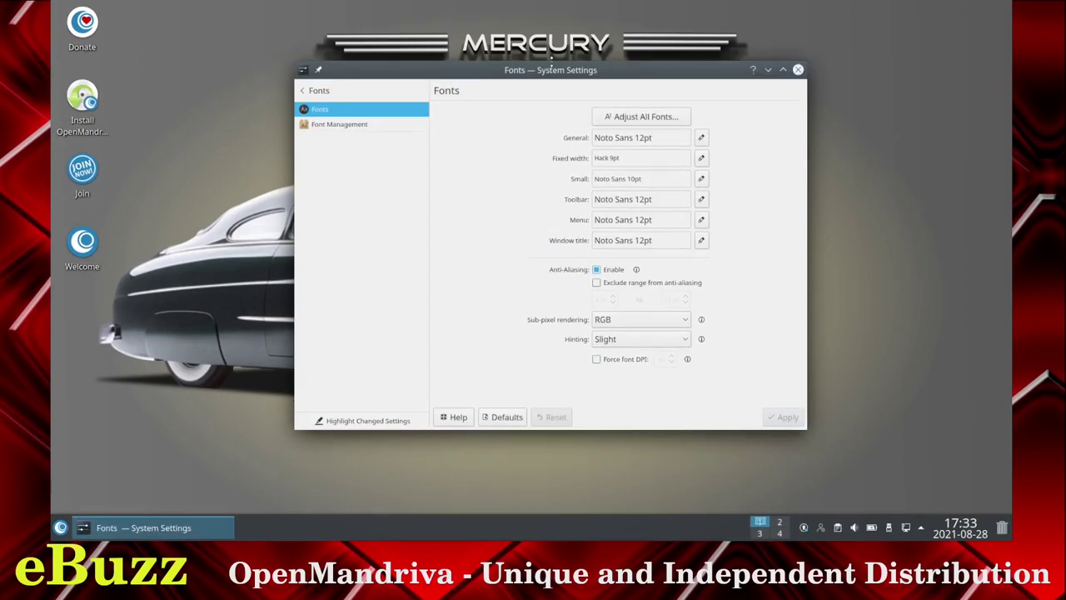
left_click(315, 90)
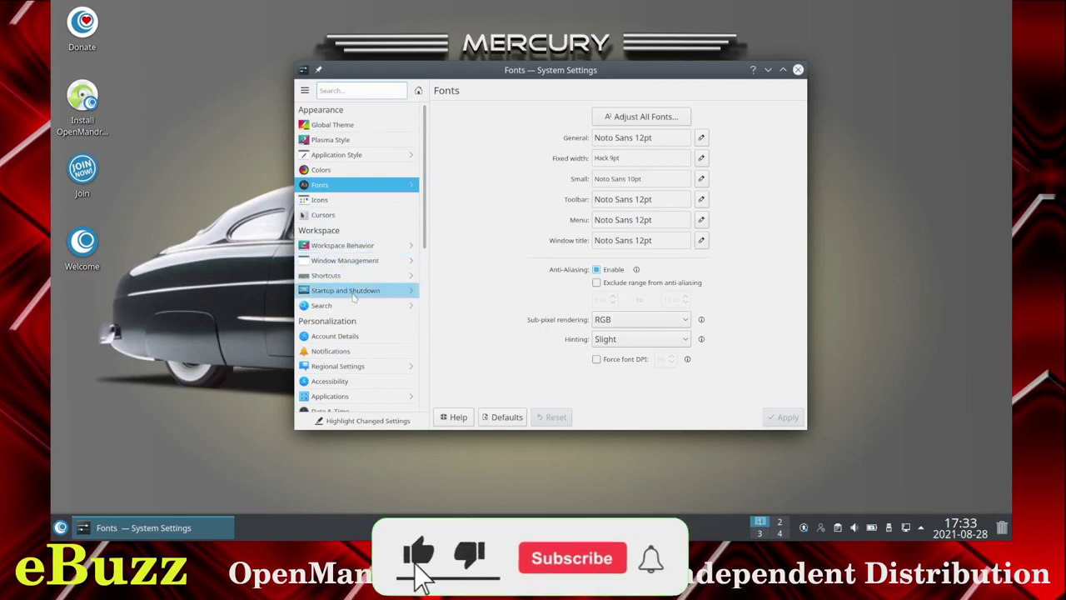
View System Information (OpenMandriva Lx 4.2, Plasma 5.20.5, kernel 5.10.14), then close System Settings.
mouse_move(355, 298)
scroll(369, 298, "down", 1)
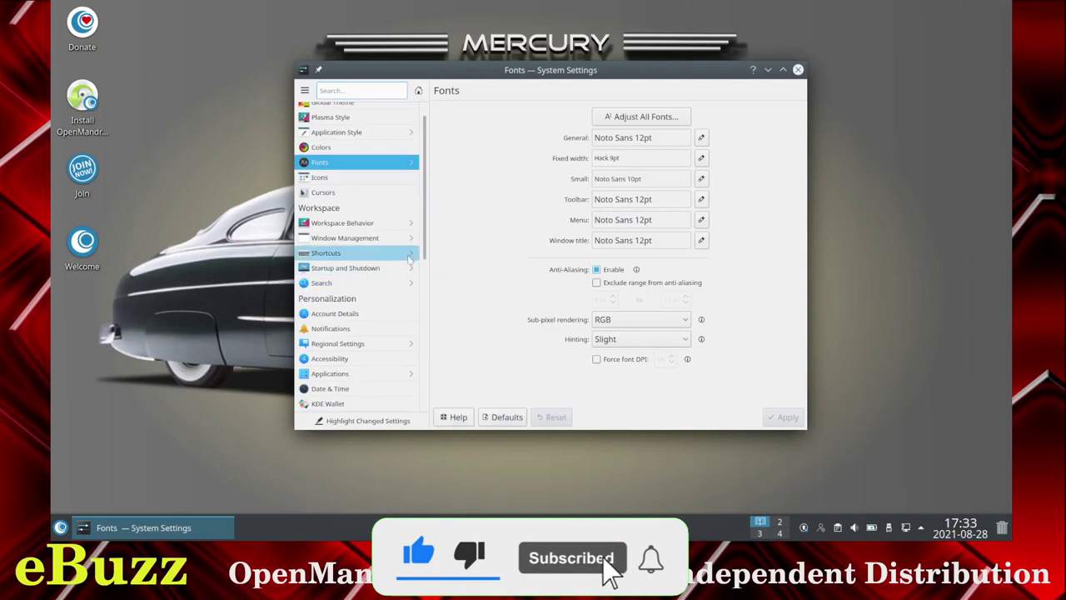
scroll(424, 247, "down", 3)
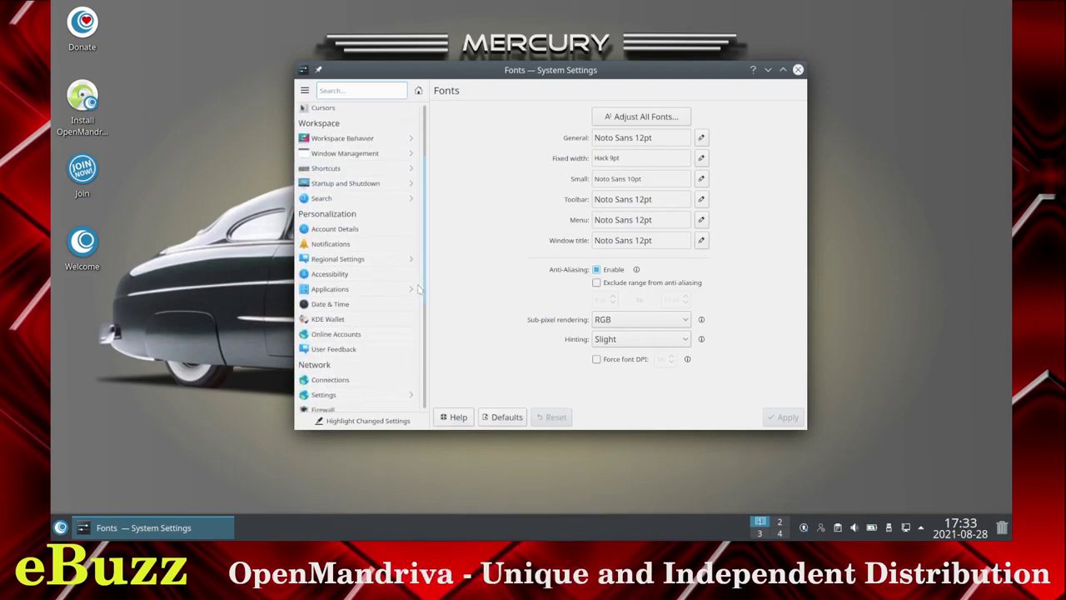
scroll(422, 298, "down", 2)
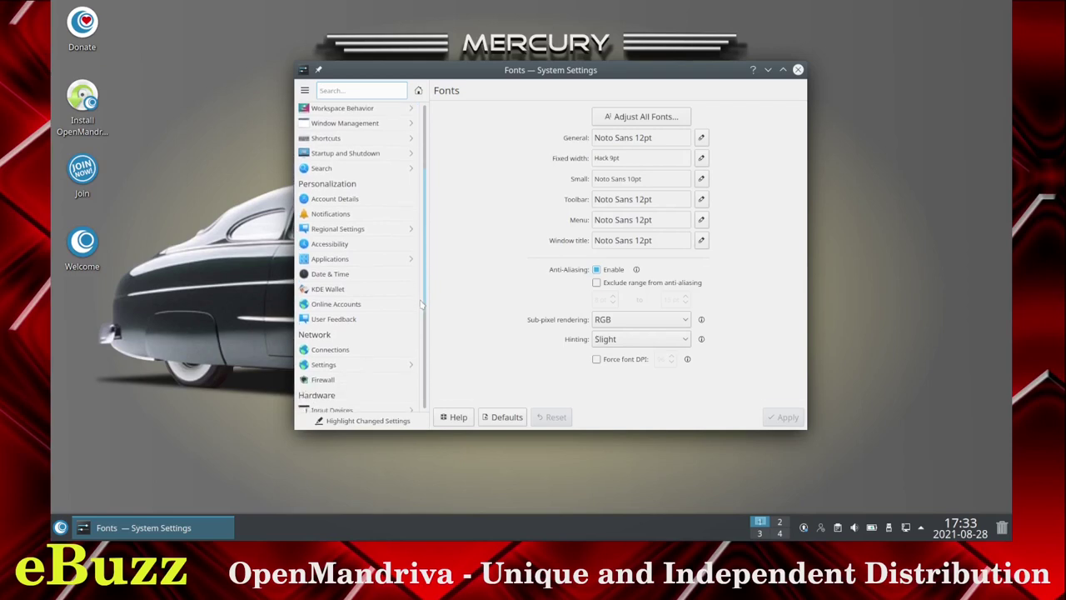
left_click_drag(424, 307, 429, 391)
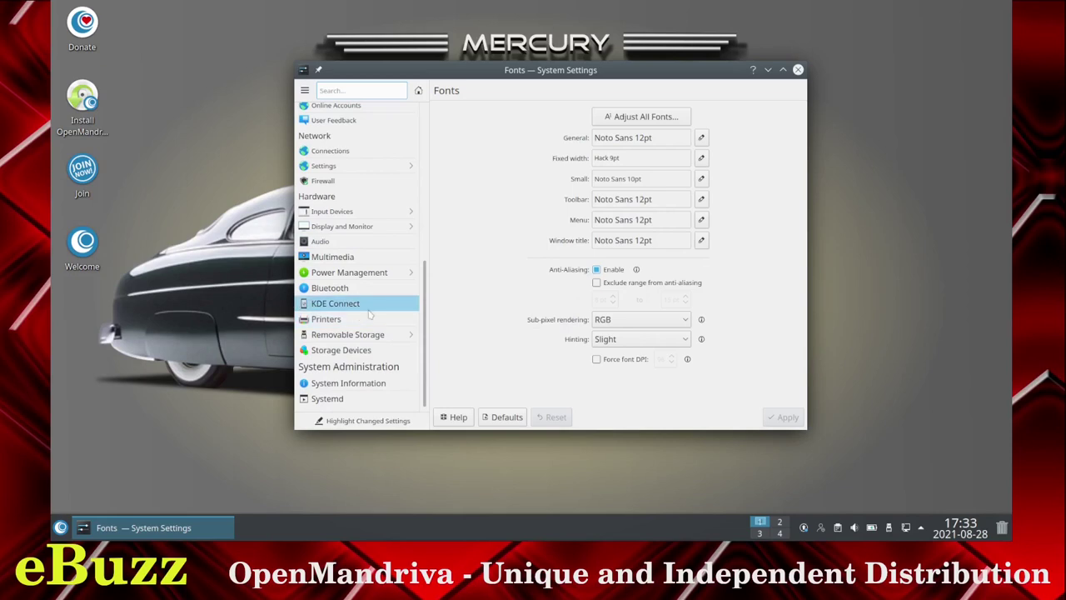
left_click(351, 382)
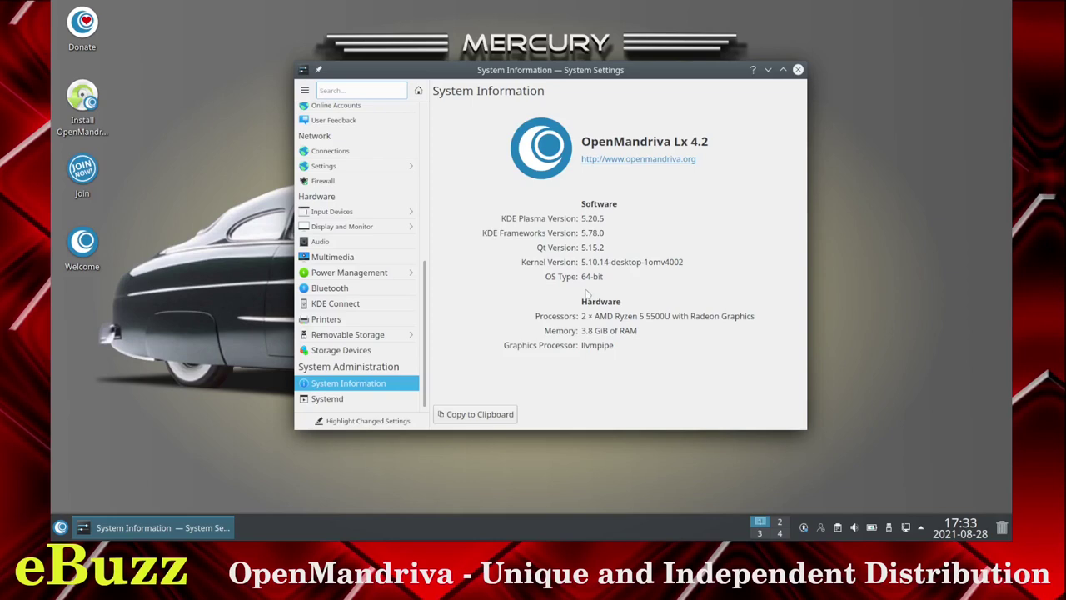
left_click(798, 70)
Launch Konsole from the launcher's 'terminal' search and run htop.
left_click(60, 528)
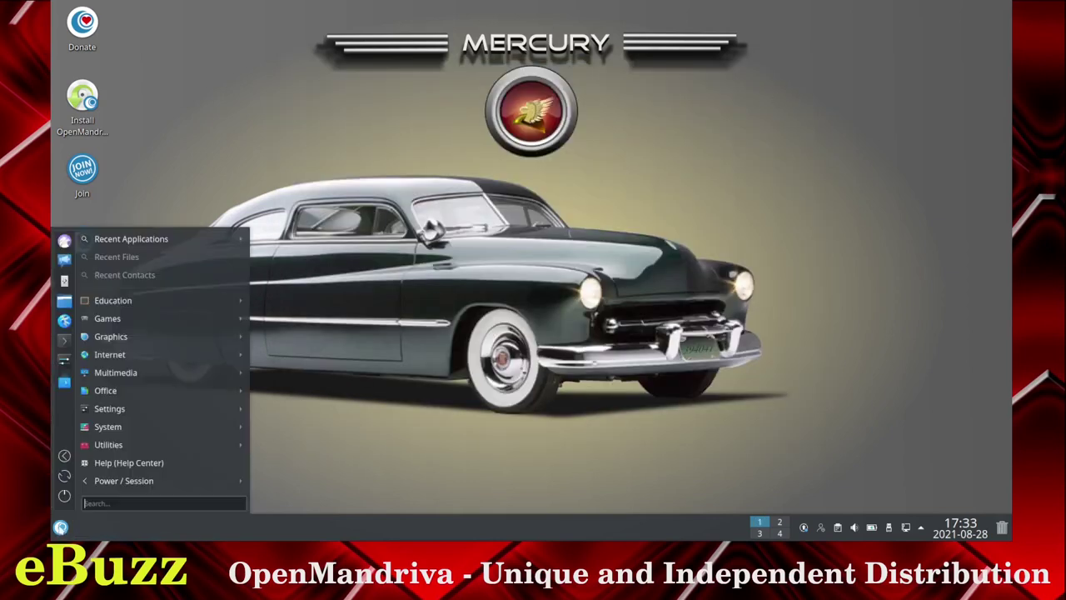
type("terminal")
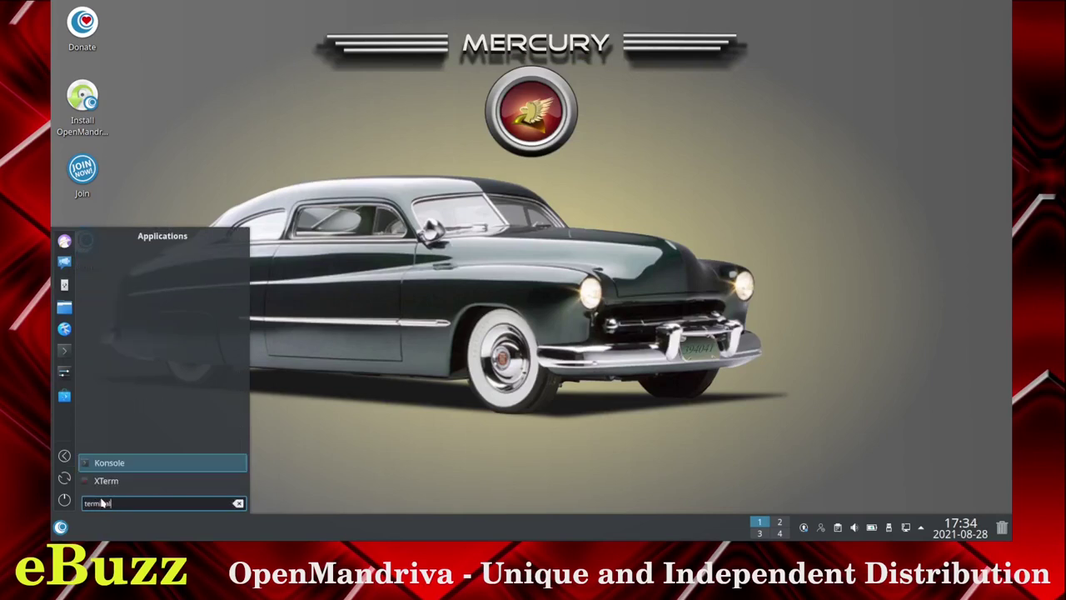
left_click(125, 463)
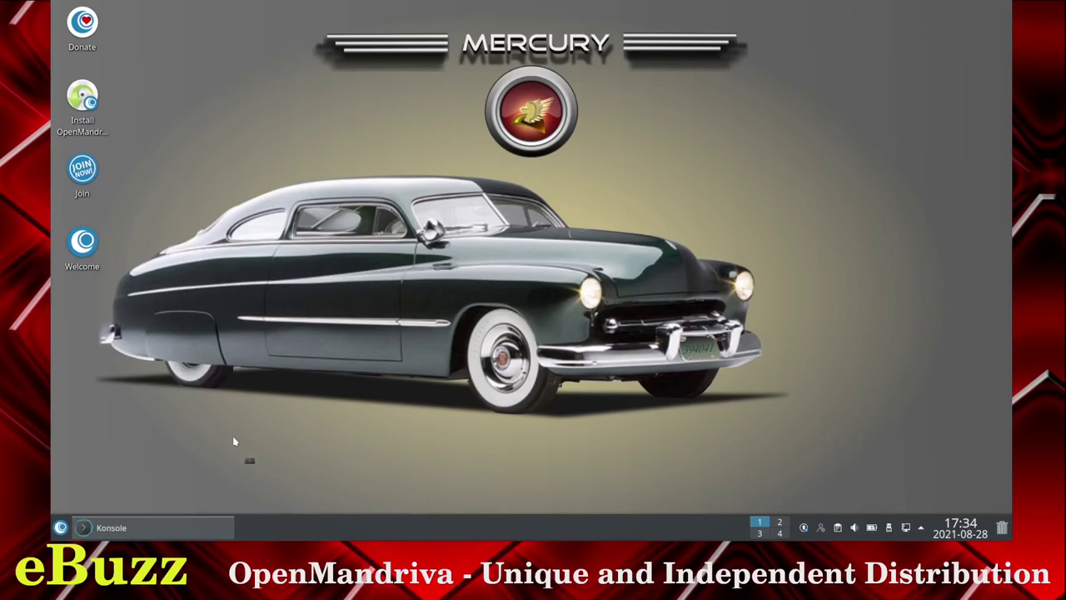
type("htop")
key("Return")
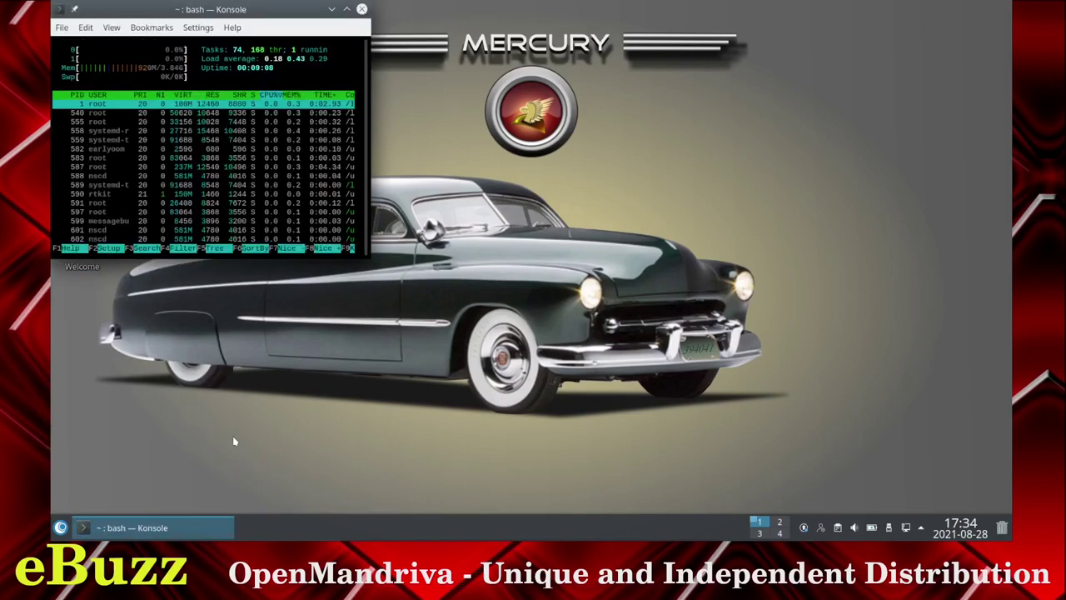
Centre and enlarge the htop terminal window, then close it despite htop still running.
left_click_drag(284, 8, 481, 53)
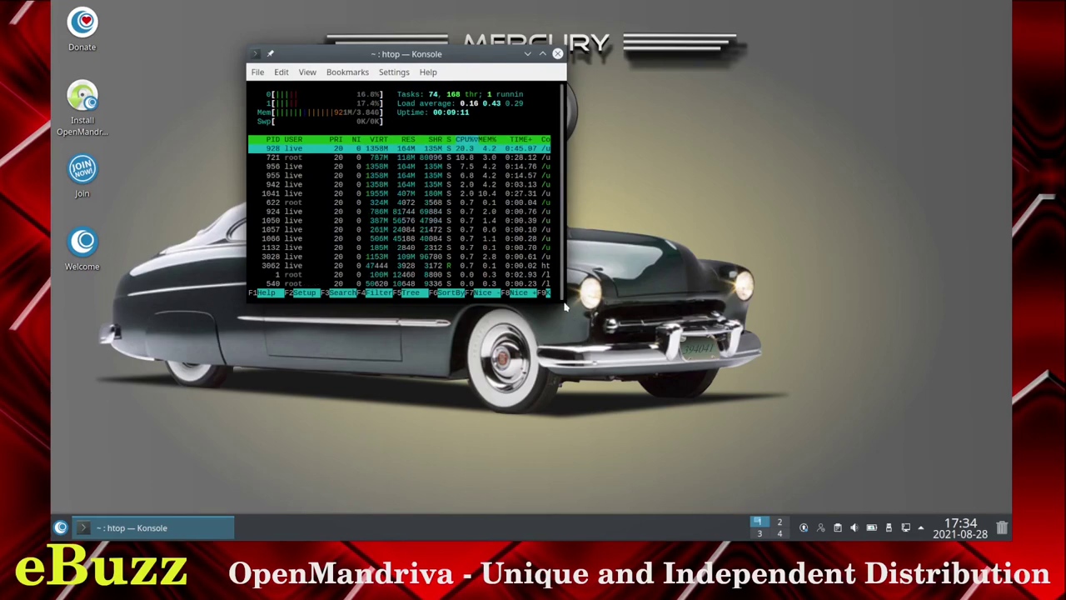
left_click_drag(581, 318, 788, 444)
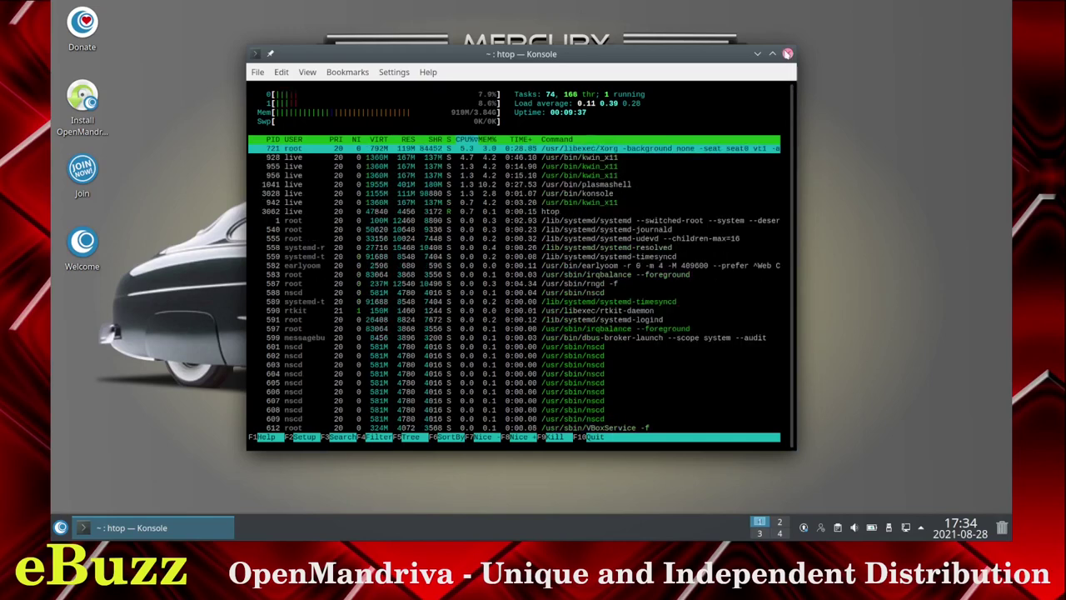
left_click(787, 53)
left_click(500, 322)
right_click(298, 524)
Edit the panel and reduce its height from 54 to 48.
left_click(347, 505)
left_click(572, 482)
left_click(573, 482)
left_click(572, 482)
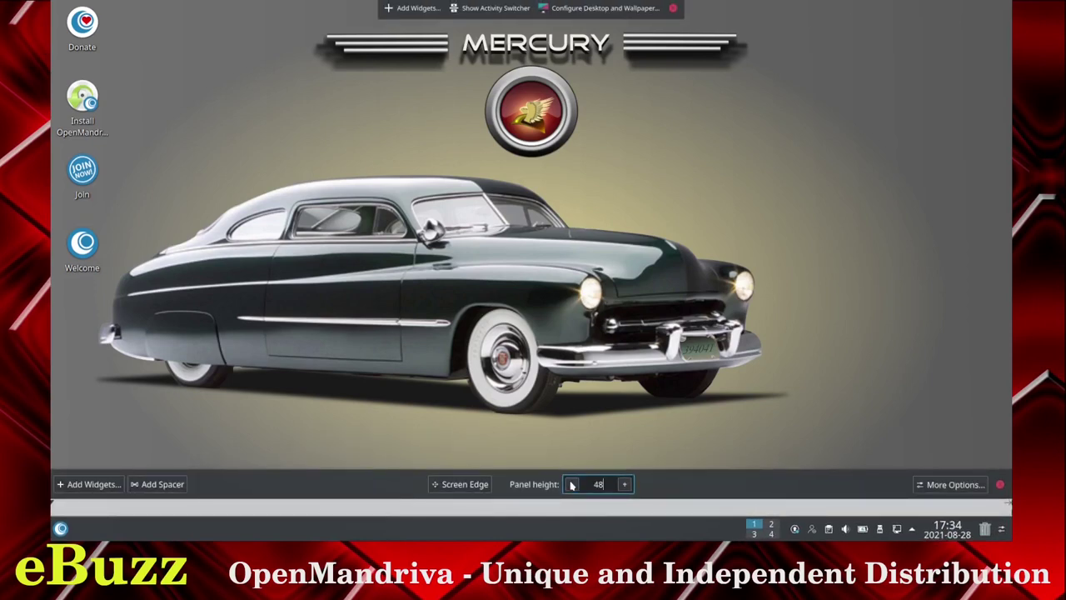
Set the panel to Auto Hide and finish editing.
left_click(961, 487)
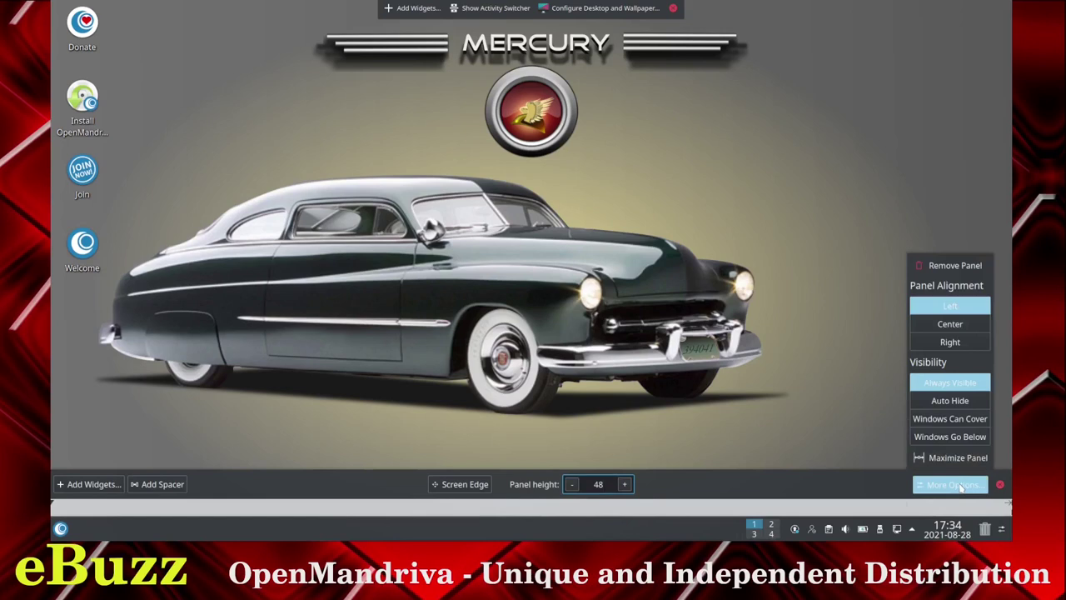
left_click(949, 402)
left_click(999, 484)
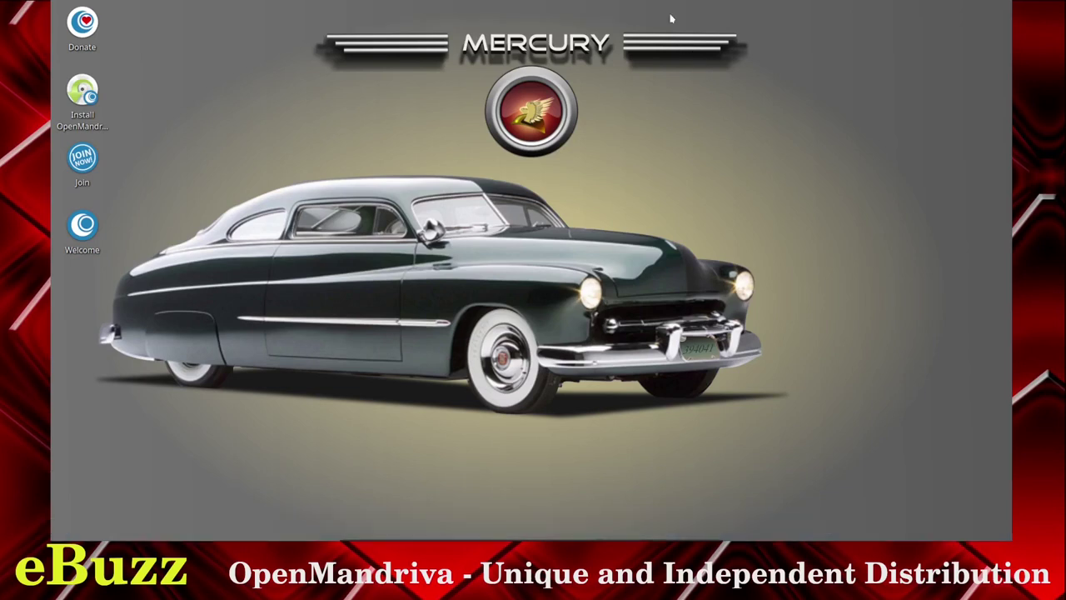
Launch Falkon Web Browser from the launcher's Internet category.
left_click(61, 528)
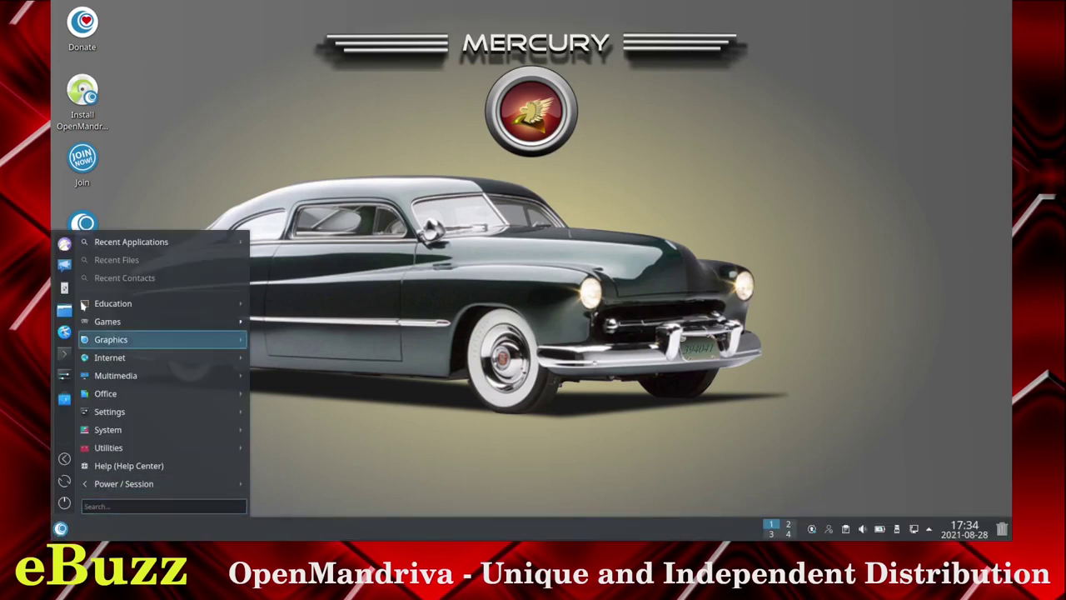
mouse_move(105, 308)
mouse_move(117, 359)
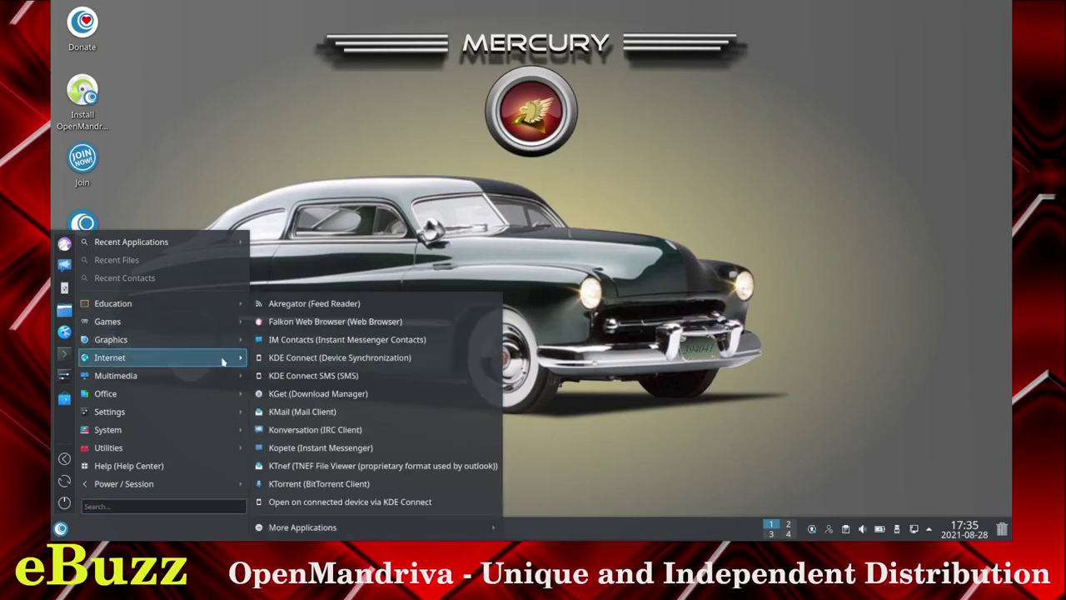
left_click(404, 322)
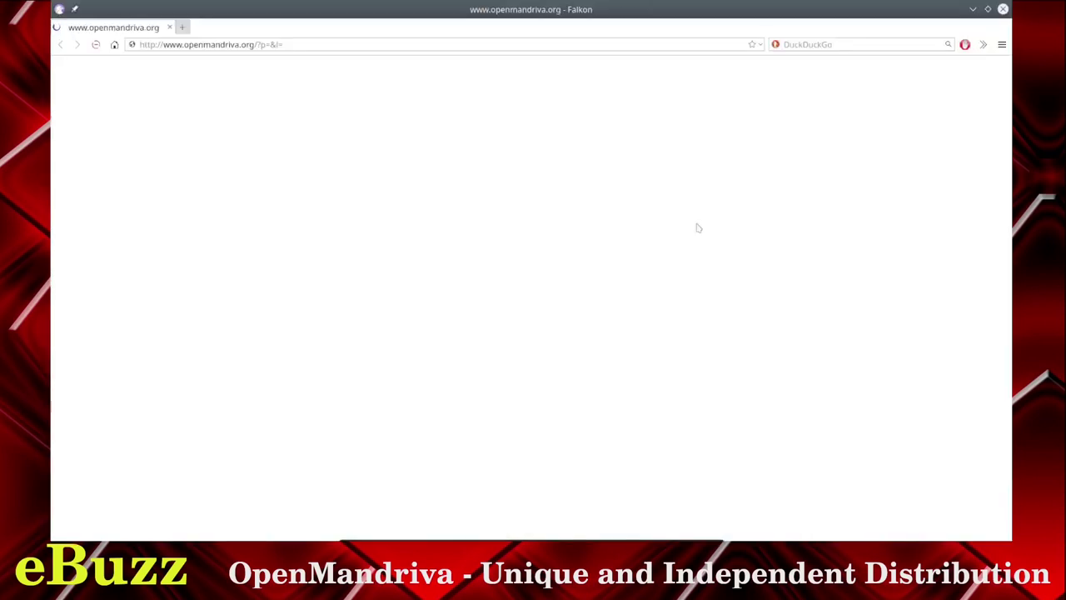